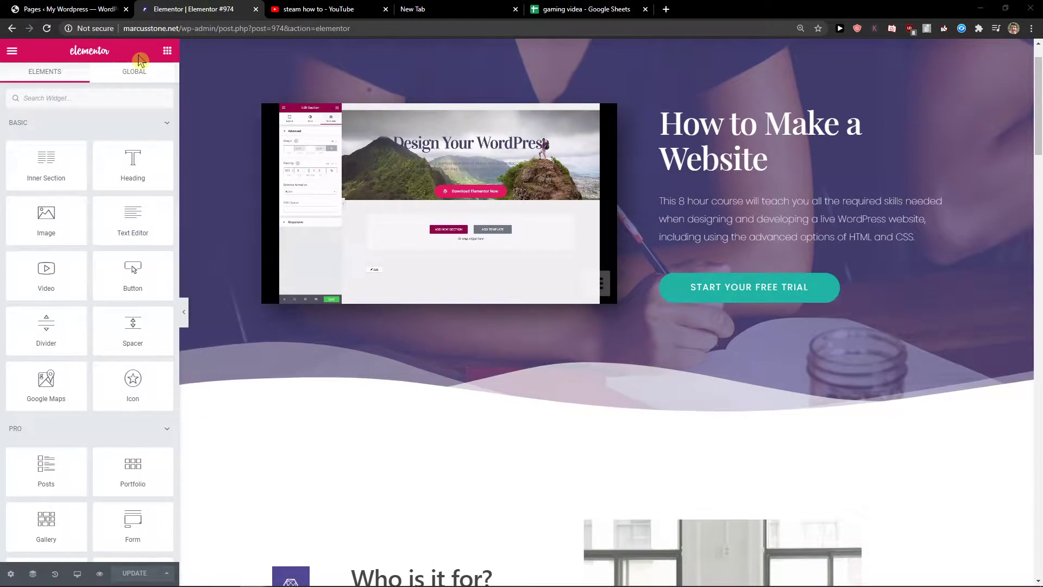
# Step: Go to the WordPress Plugins Add New page and search the directory for HTMega Addons
pyautogui.click(65, 9)
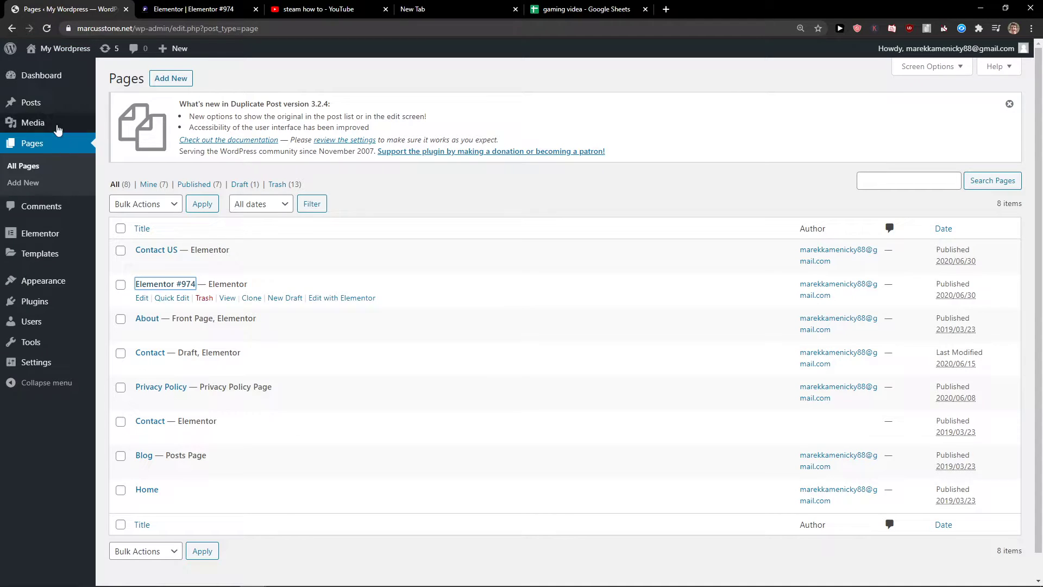
pyautogui.moveTo(35, 301)
pyautogui.click(42, 304)
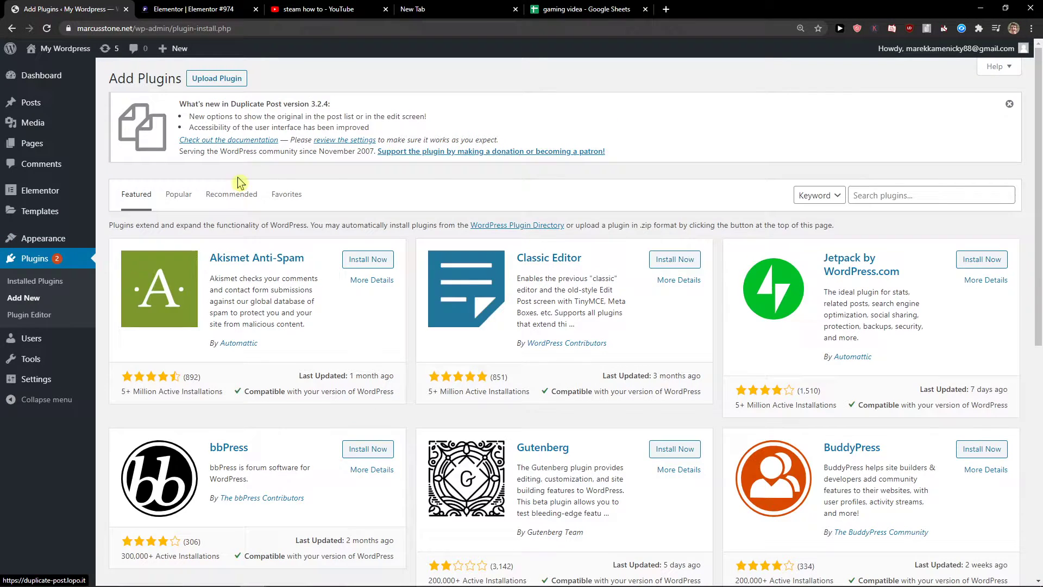
pyautogui.click(920, 193)
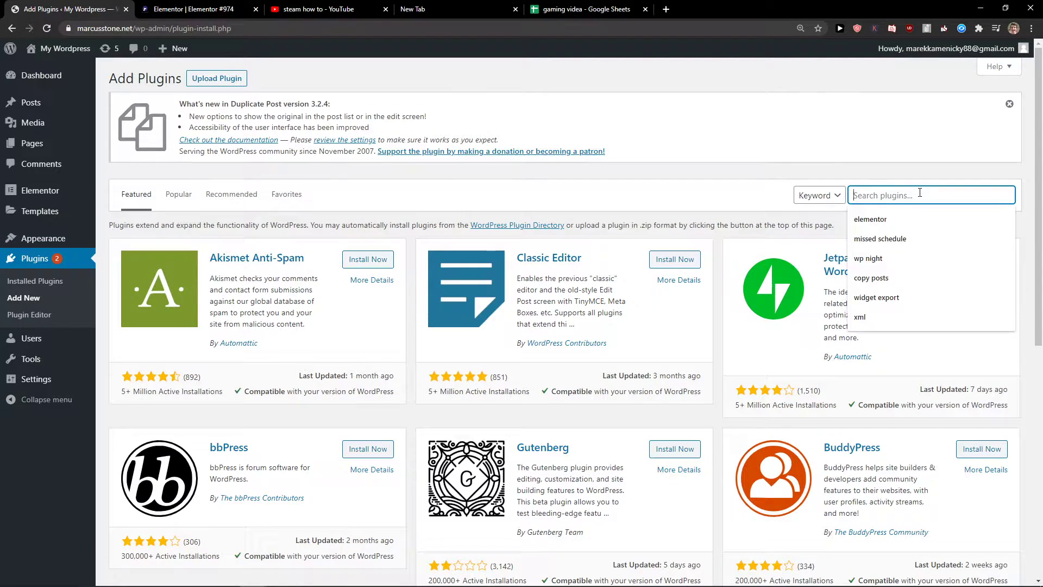
pyautogui.write('HTm')
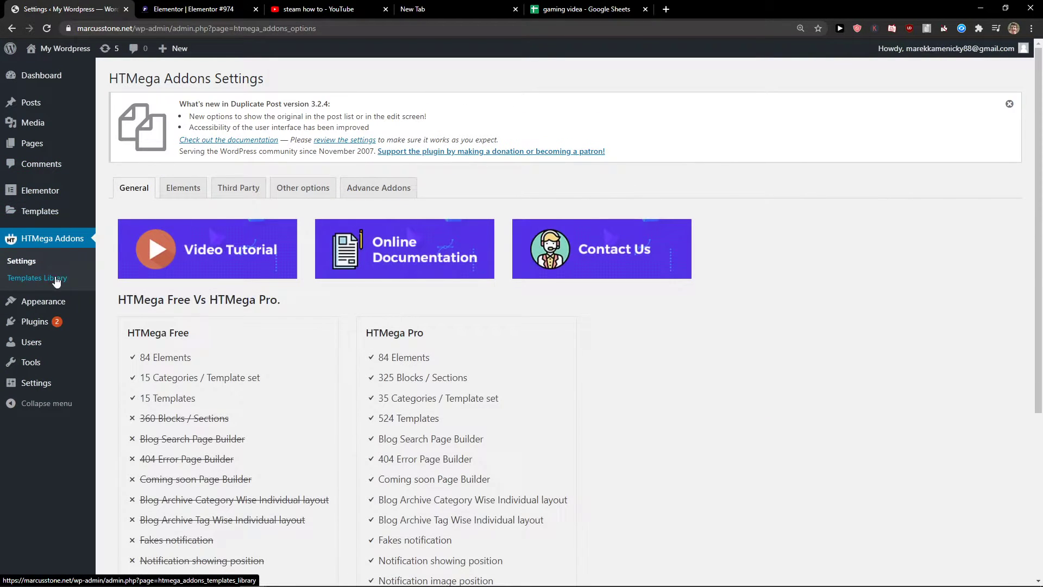
pyautogui.scroll(-3, 147, 218)
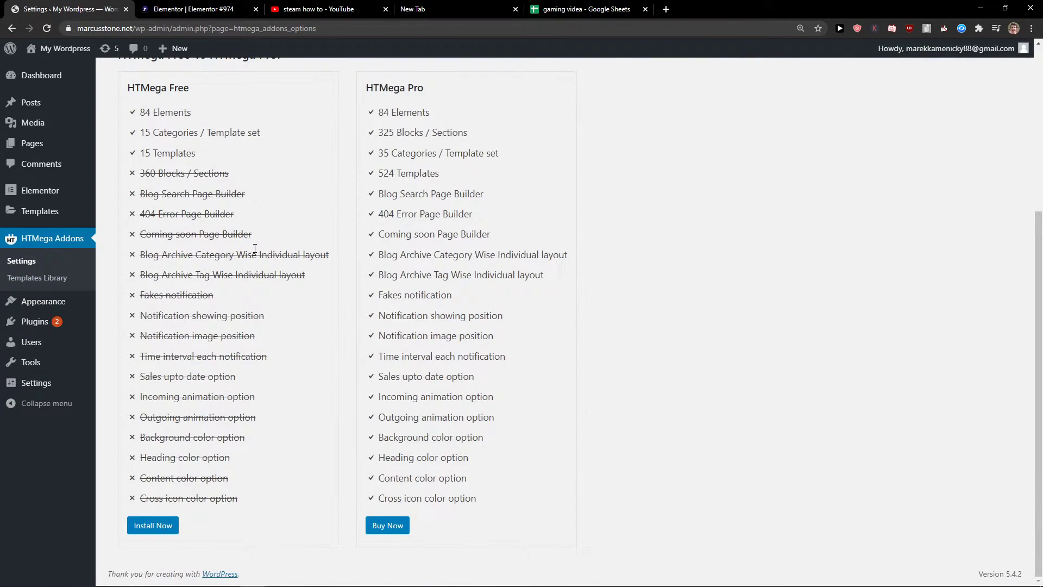
pyautogui.scroll(3, 205, 193)
# Step: Find Data Table in HTMega's Elements list, switch it on, and go back to the Elementor editor
pyautogui.click(202, 168)
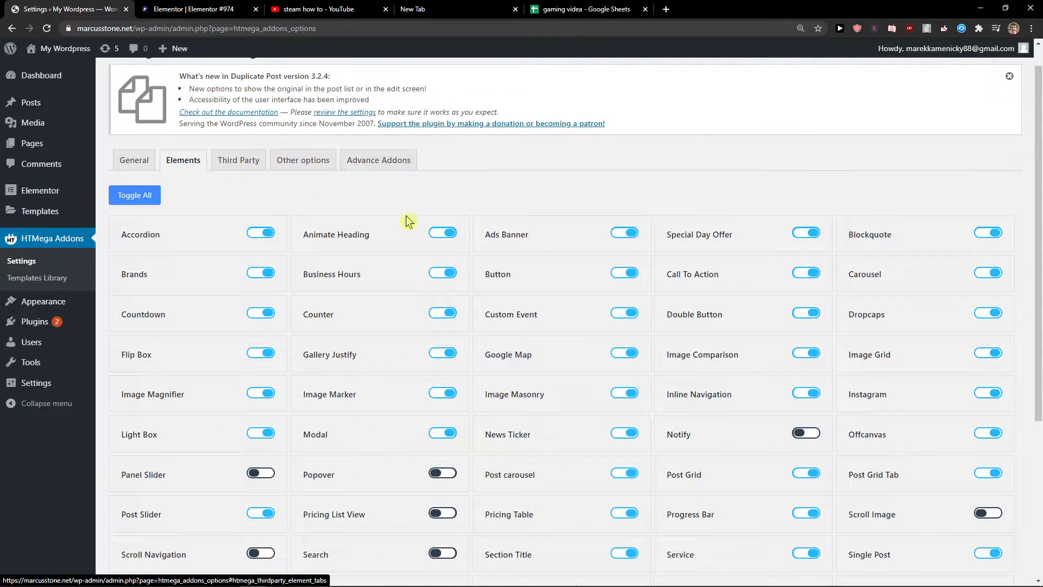
pyautogui.scroll(-2, 566, 252)
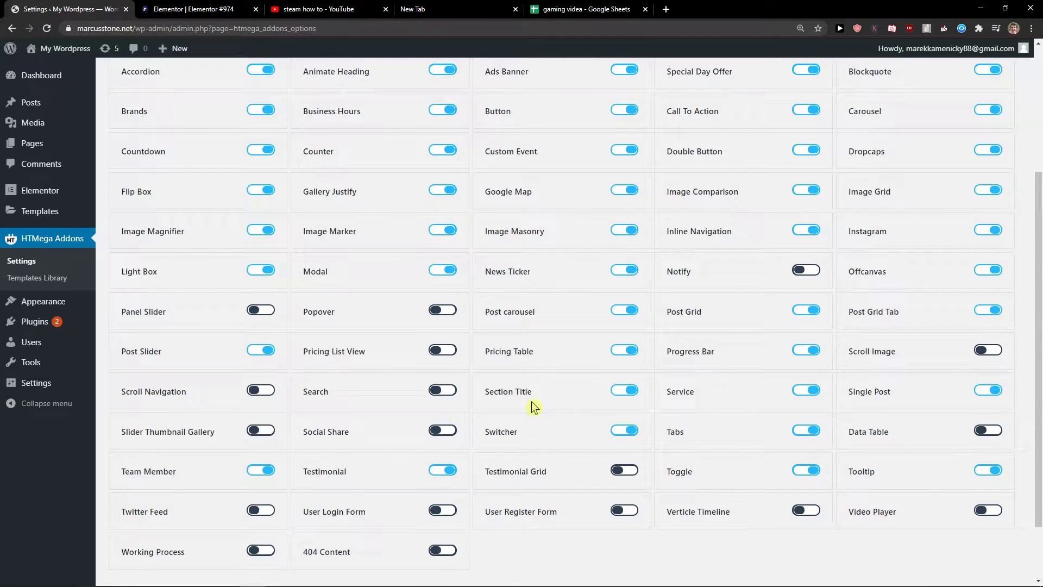
pyautogui.hotkey('ctrl', 'f')
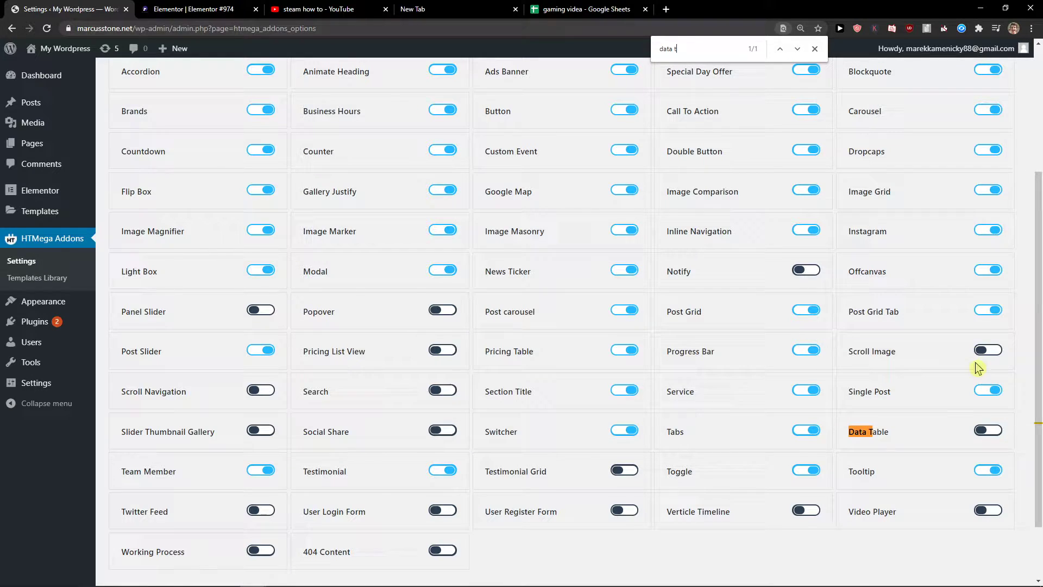
pyautogui.scroll(2, 959, 460)
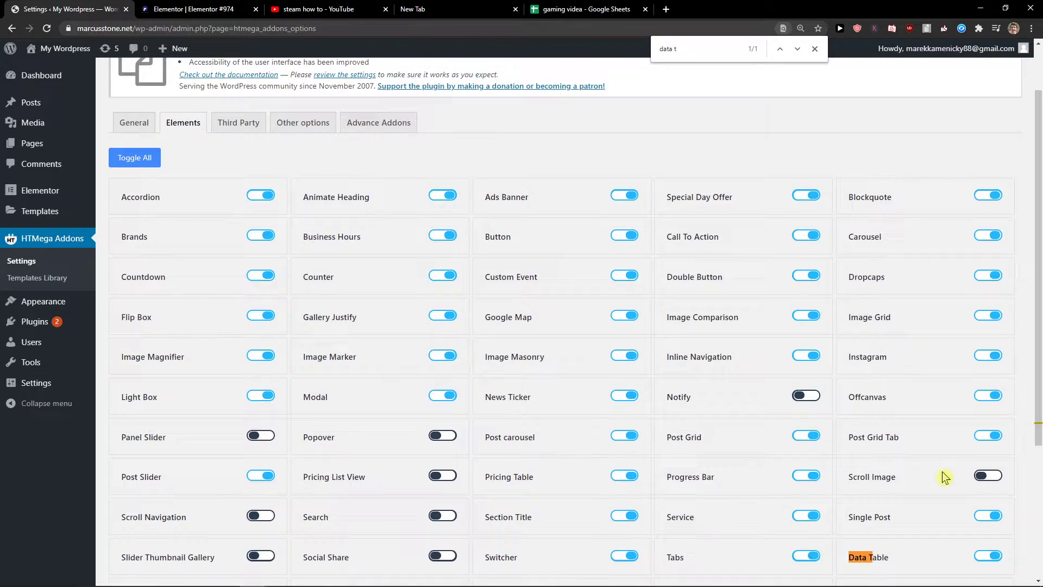
pyautogui.scroll(-1, 945, 479)
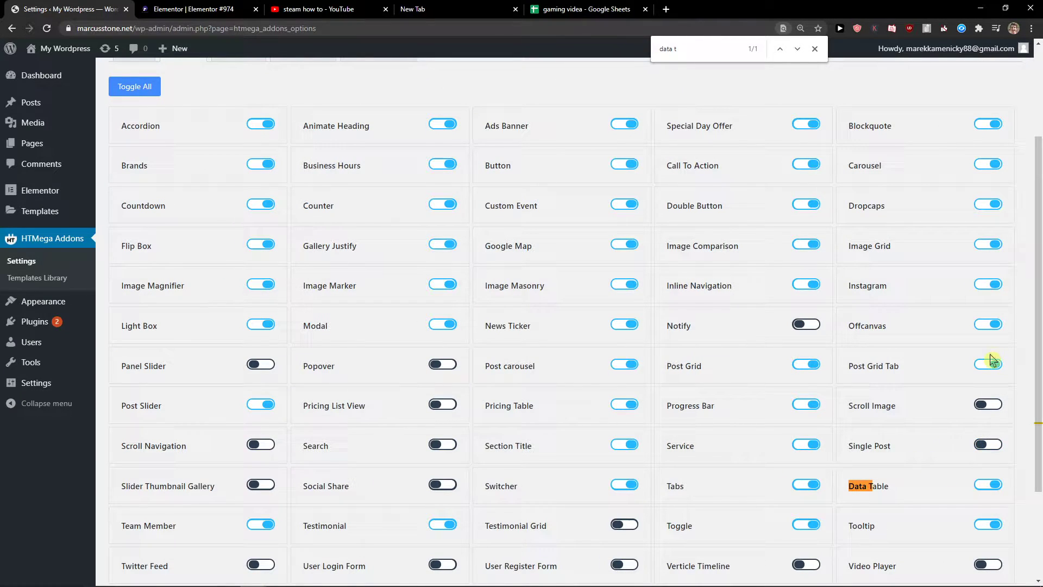
pyautogui.scroll(-1, 938, 433)
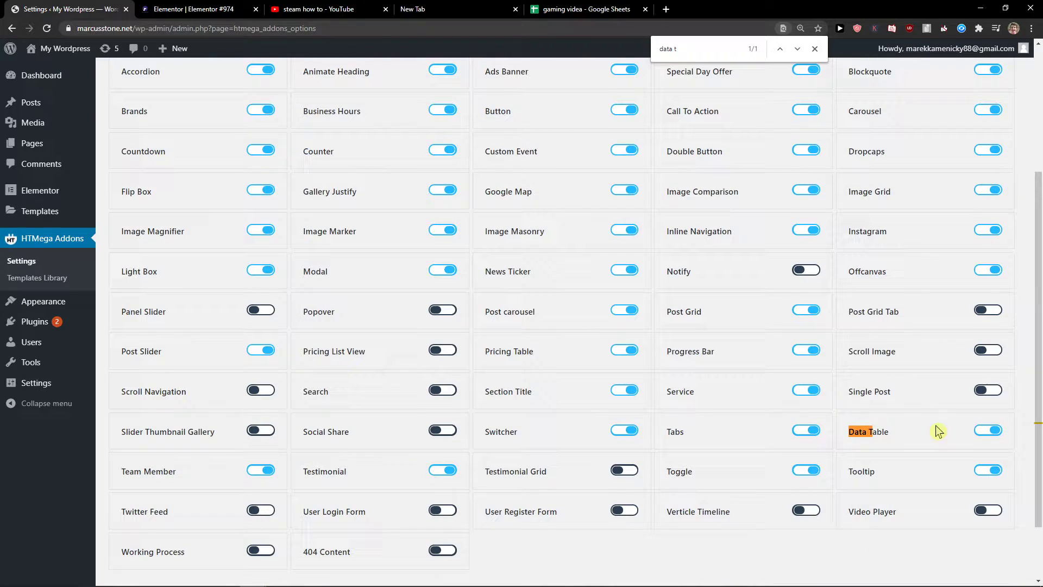
pyautogui.click(228, 10)
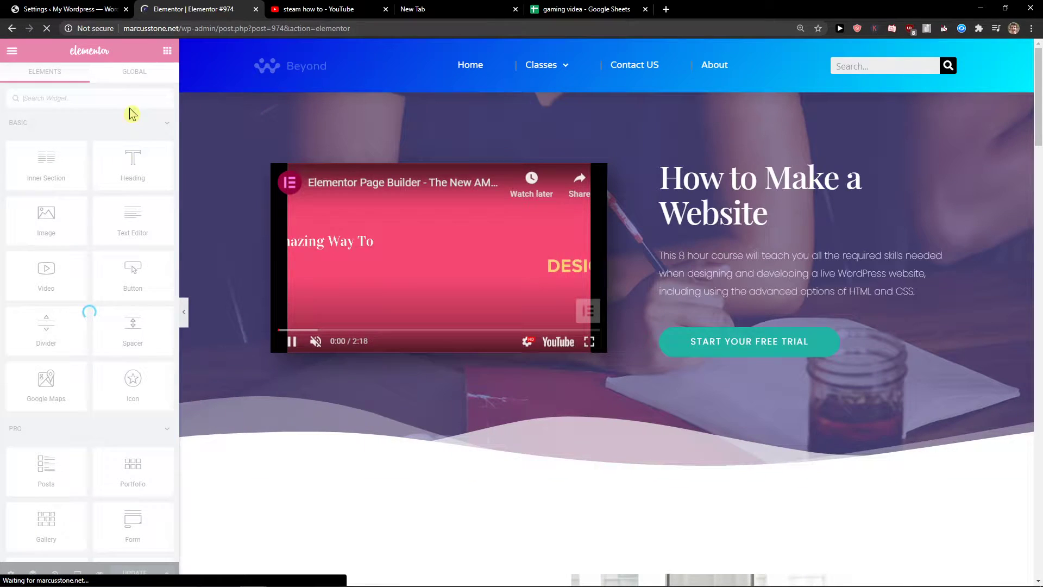
# Step: Collapse the widget categories and search 'data' to reveal HTMega's Data Table widget
pyautogui.click(103, 99)
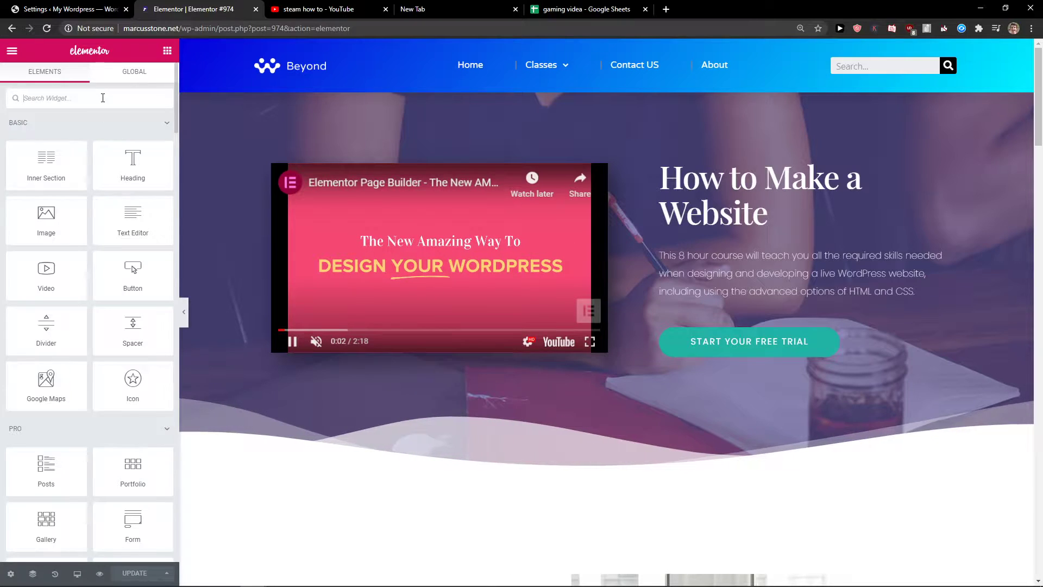
pyautogui.write('dat')
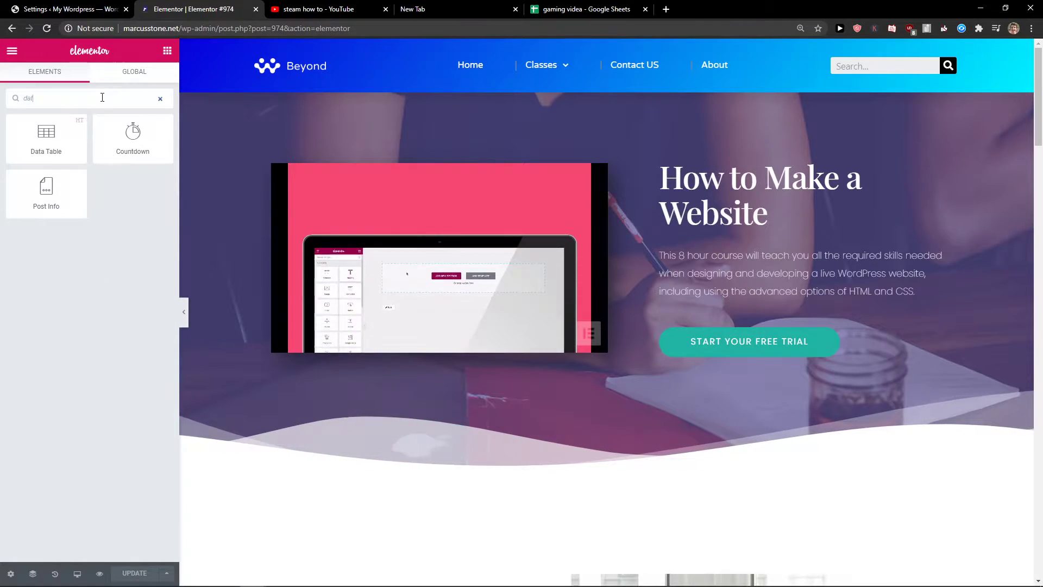
pyautogui.scroll(-2, 395, 408)
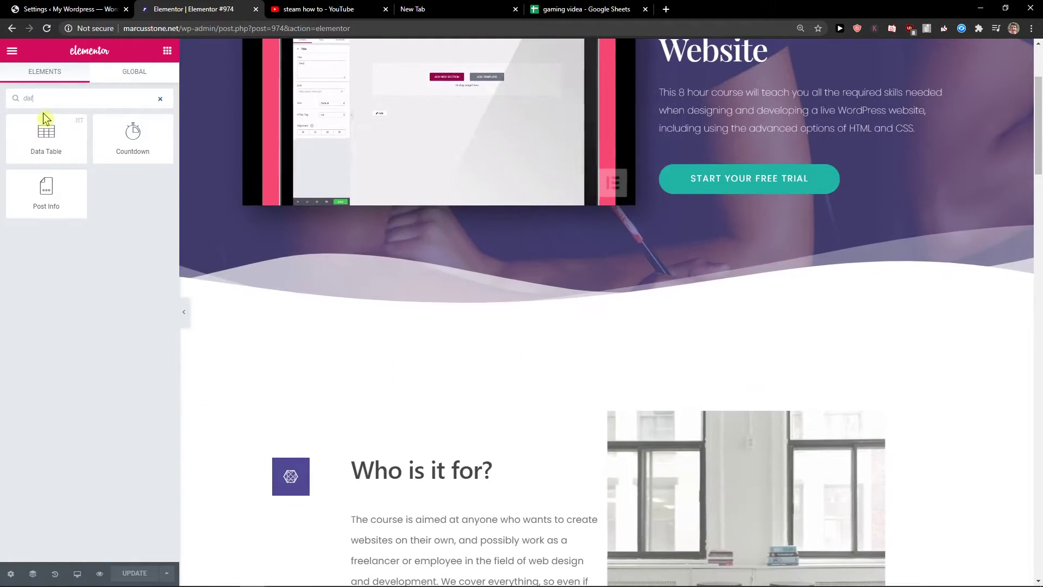
pyautogui.click(160, 99)
pyautogui.click(166, 123)
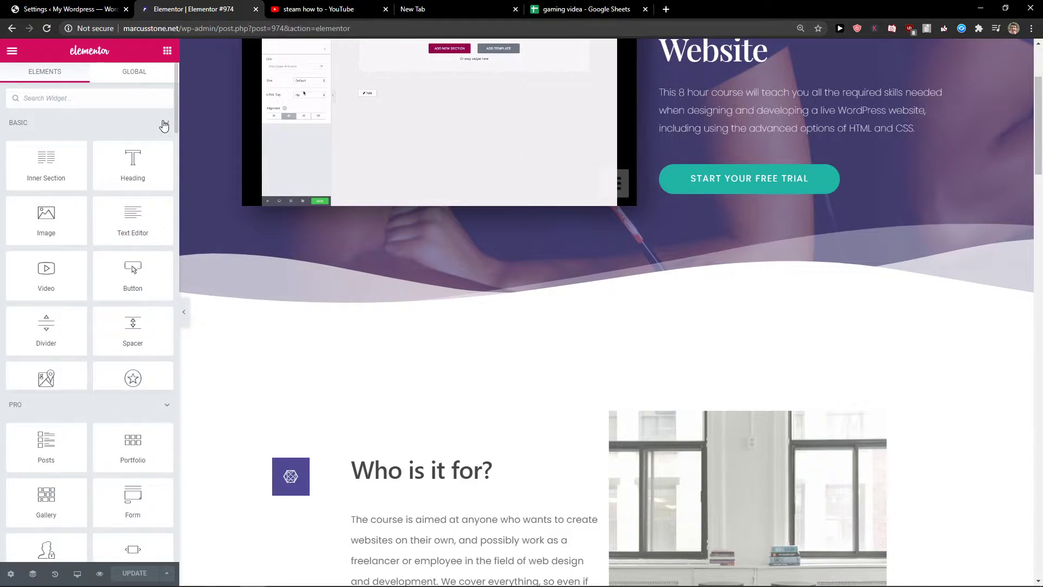
pyautogui.click(166, 153)
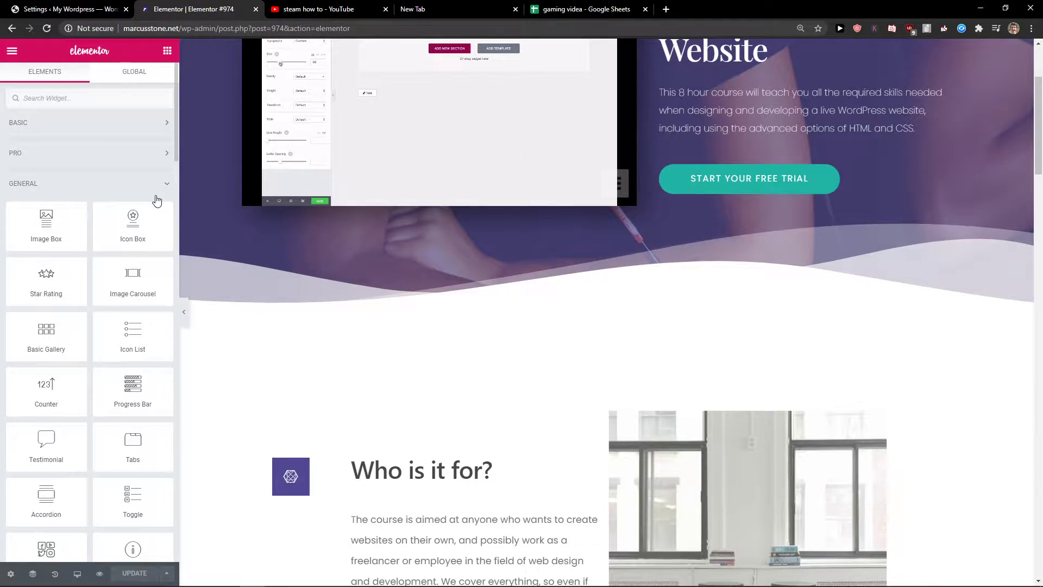
pyautogui.scroll(-1, 157, 199)
pyautogui.click(165, 124)
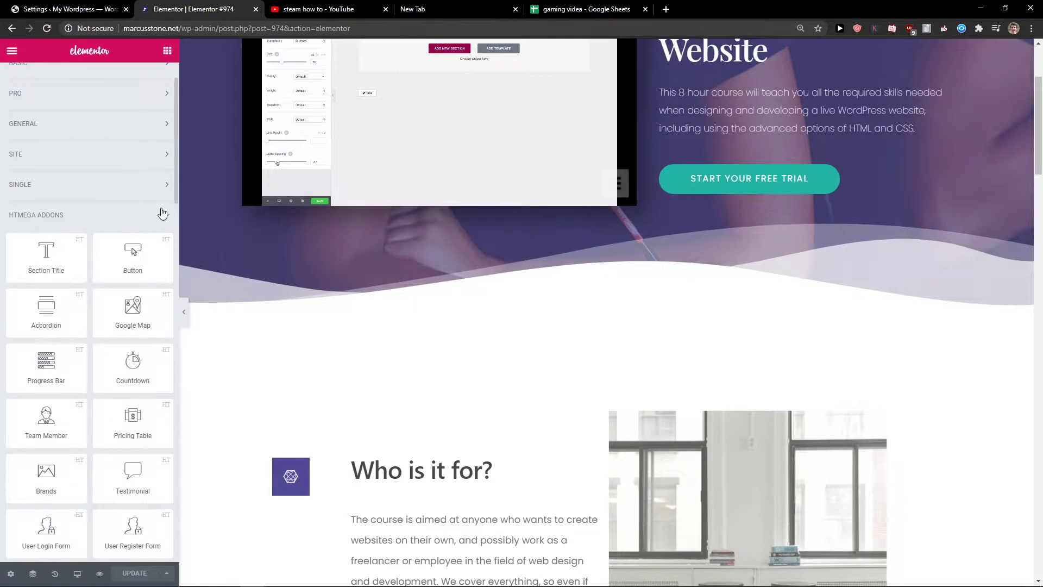
pyautogui.scroll(-3, 12, 231)
pyautogui.scroll(-1, 49, 244)
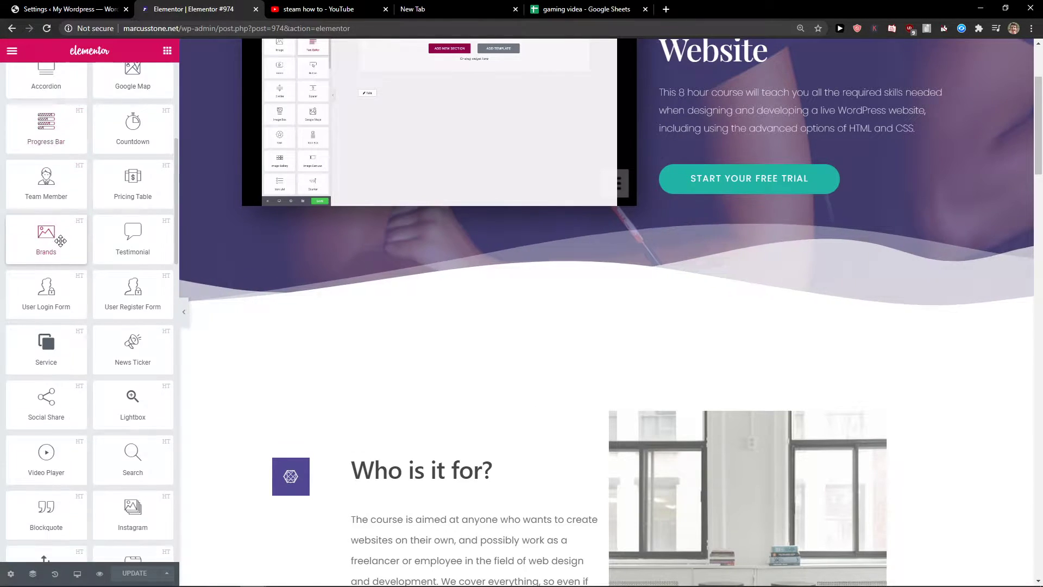
pyautogui.scroll(-2, 61, 244)
pyautogui.scroll(-2, 60, 240)
pyautogui.scroll(-1, 127, 238)
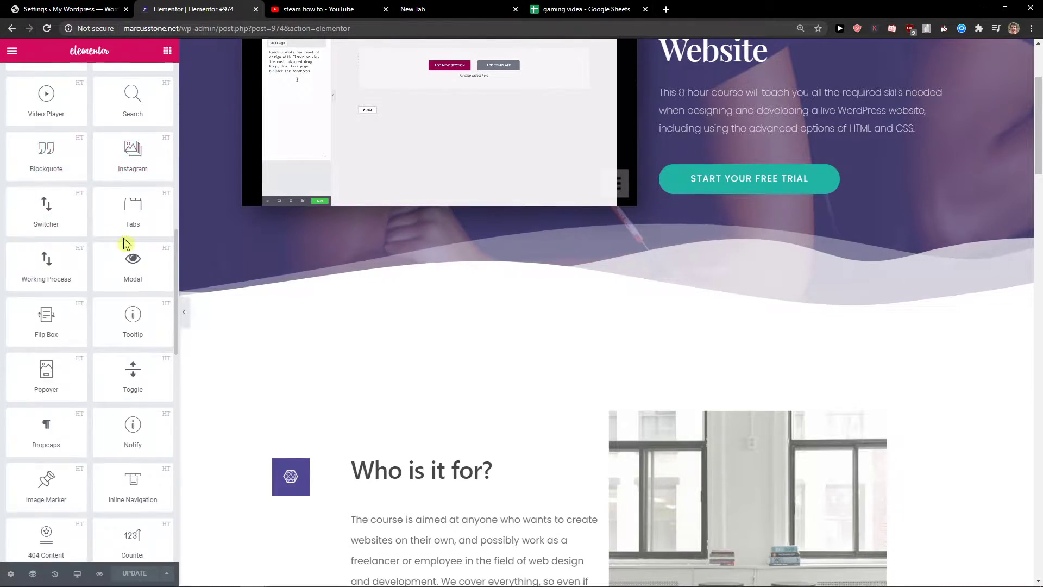
pyautogui.scroll(-6, 128, 239)
pyautogui.scroll(-1, 123, 235)
pyautogui.scroll(-3, 131, 234)
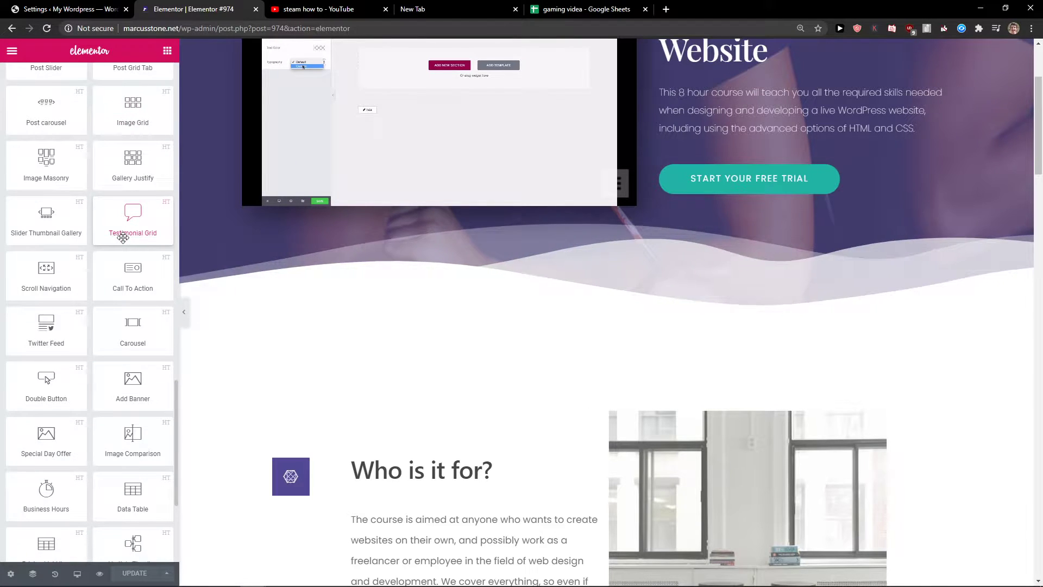
pyautogui.scroll(6, 98, 96)
pyautogui.scroll(5, 121, 95)
pyautogui.click(114, 95)
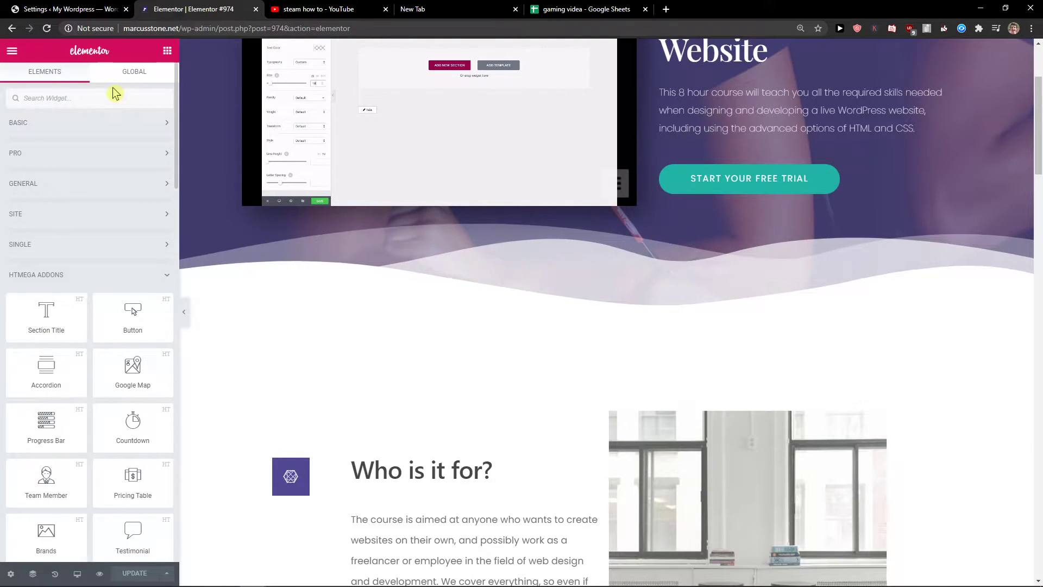
pyautogui.write('data')
# Step: Place the Data Table widget into a new empty section below the hero
pyautogui.moveTo(45, 134); pyautogui.dragTo(112, 326)
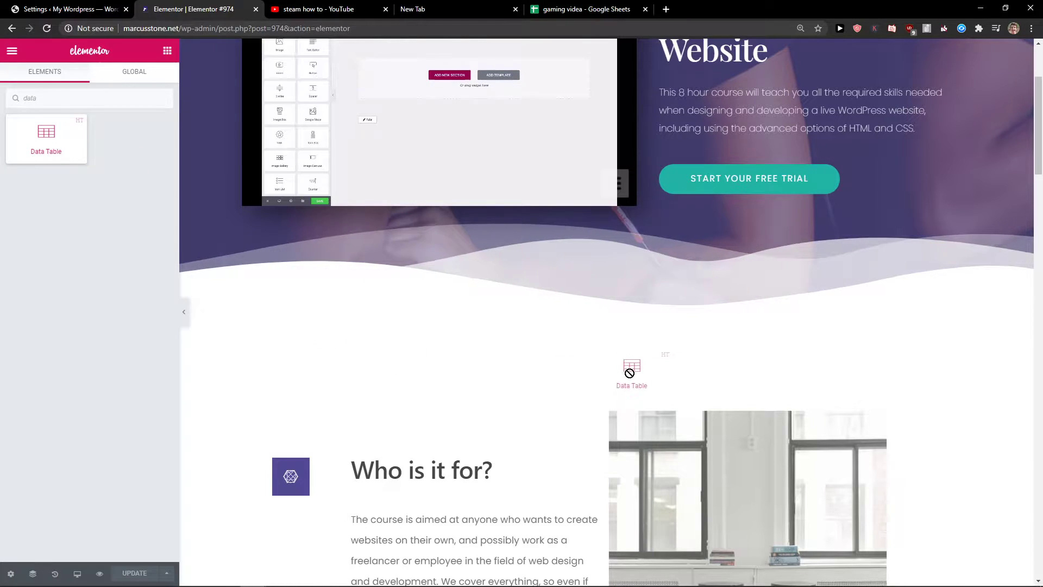
pyautogui.click(591, 308)
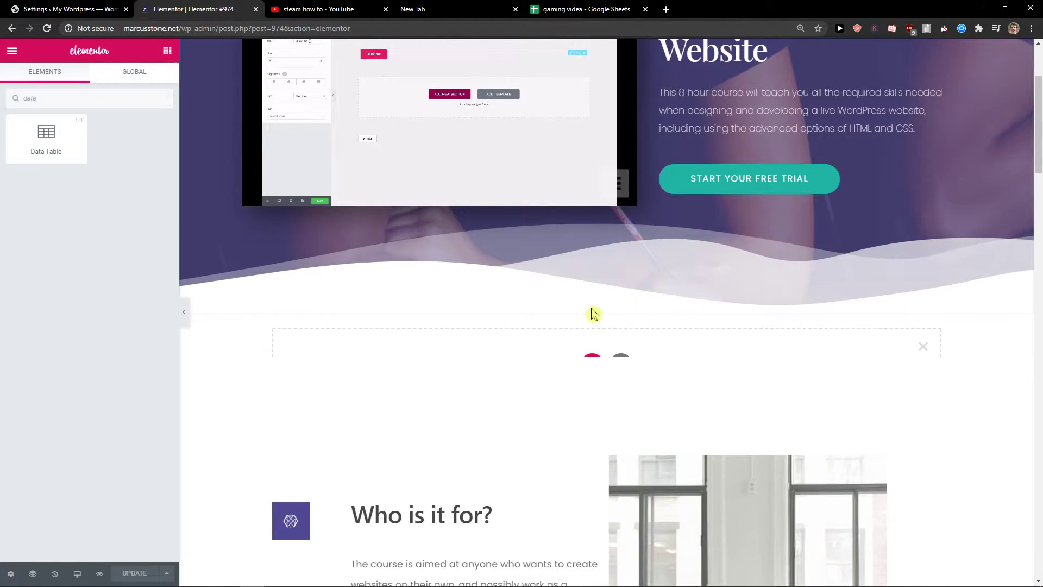
pyautogui.moveTo(29, 139); pyautogui.dragTo(508, 367)
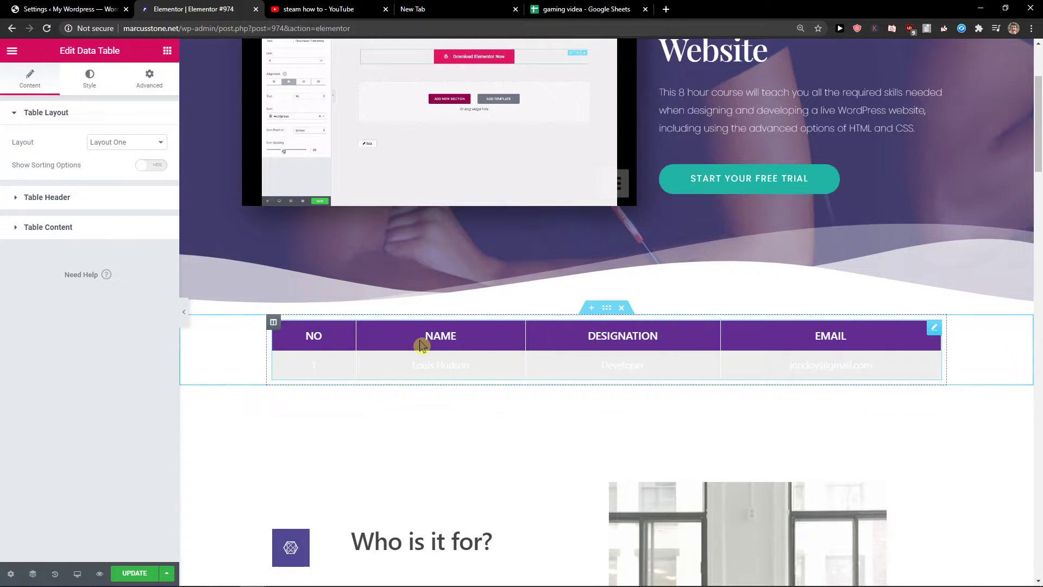
# Step: Set the table to Layout Three and switch on Show Sorting Options
pyautogui.click(123, 144)
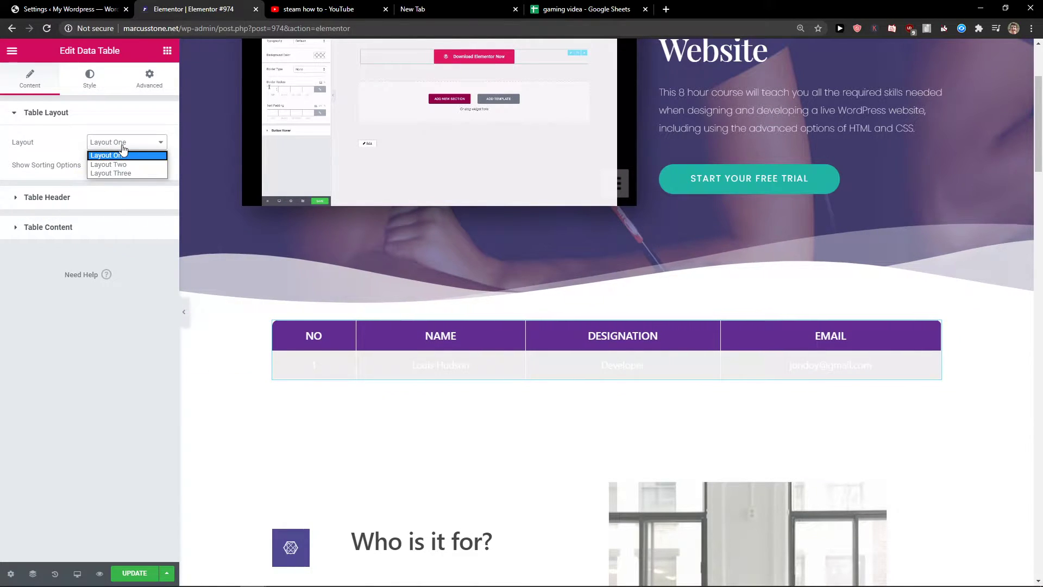
pyautogui.click(121, 166)
pyautogui.press('space')
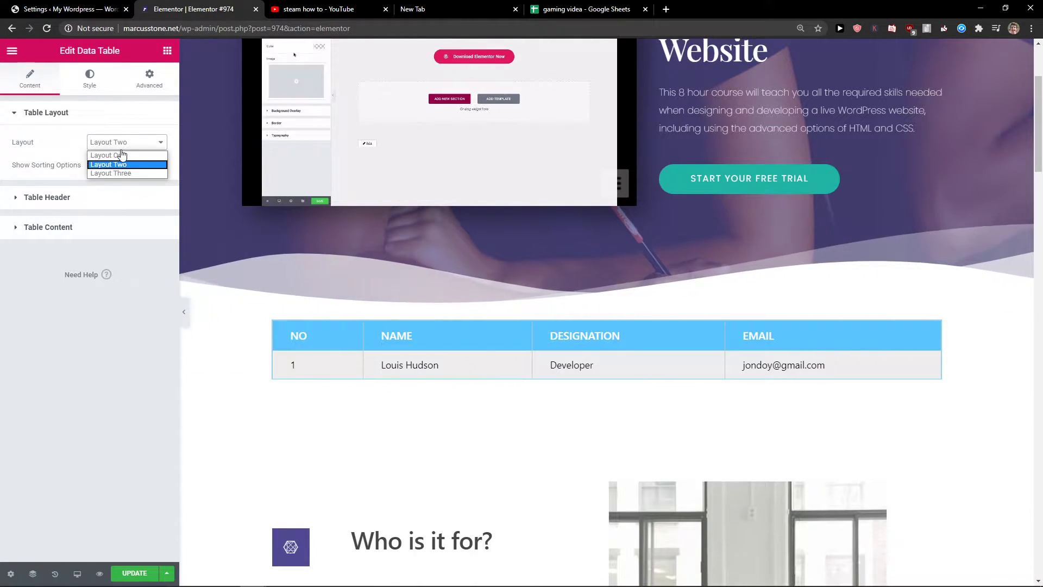
pyautogui.click(121, 174)
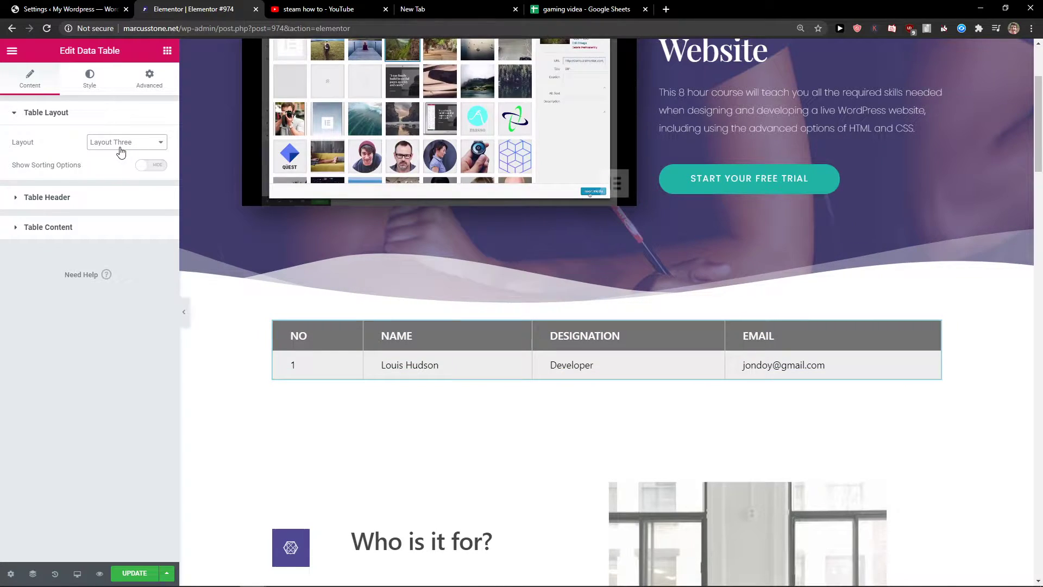
pyautogui.click(146, 166)
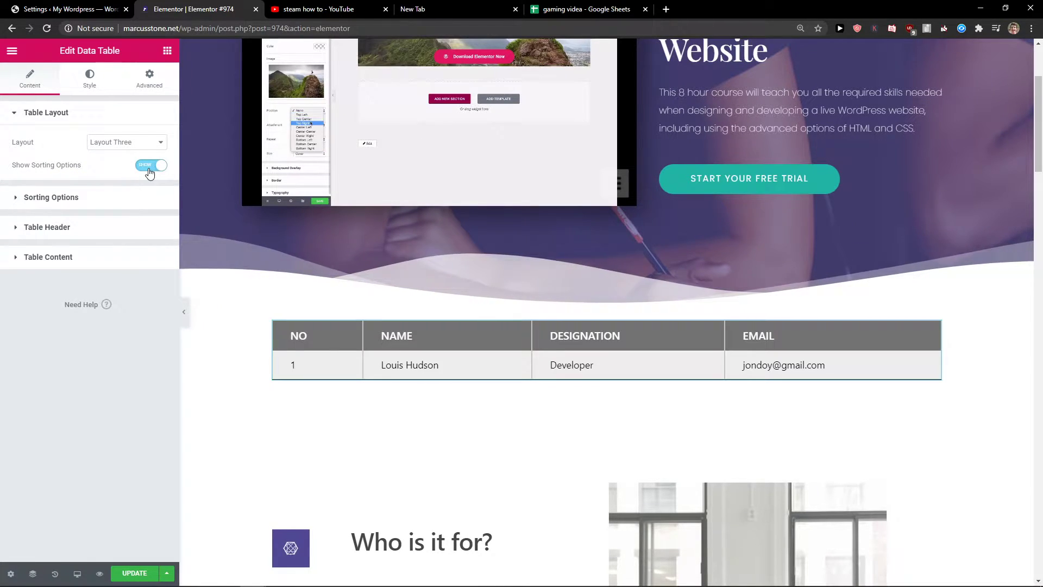
pyautogui.click(145, 167)
pyautogui.click(145, 167)
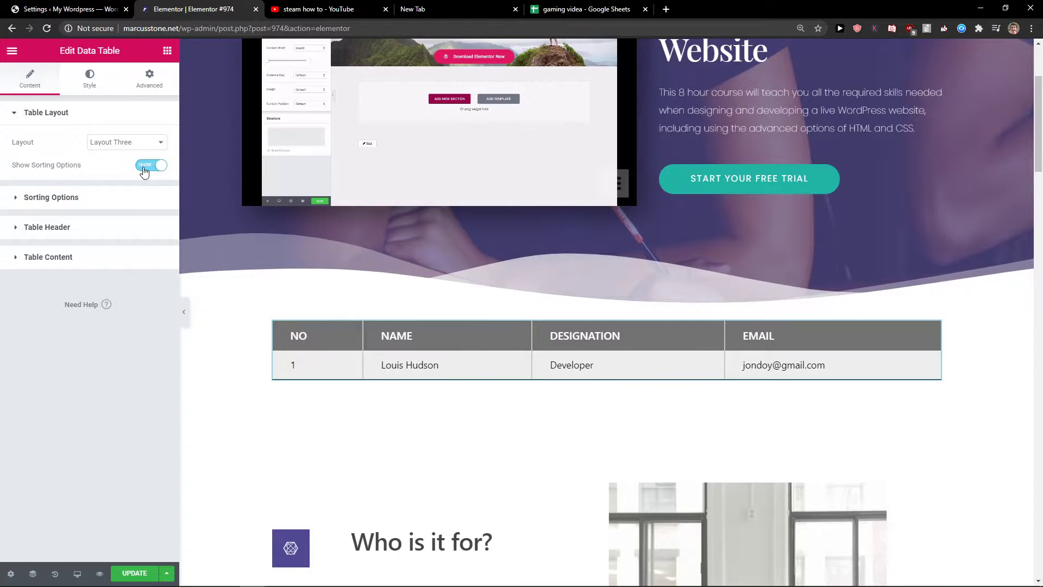
pyautogui.click(18, 198)
# Step: Add a fifth and sixth column to the Table Header list
pyautogui.click(23, 151)
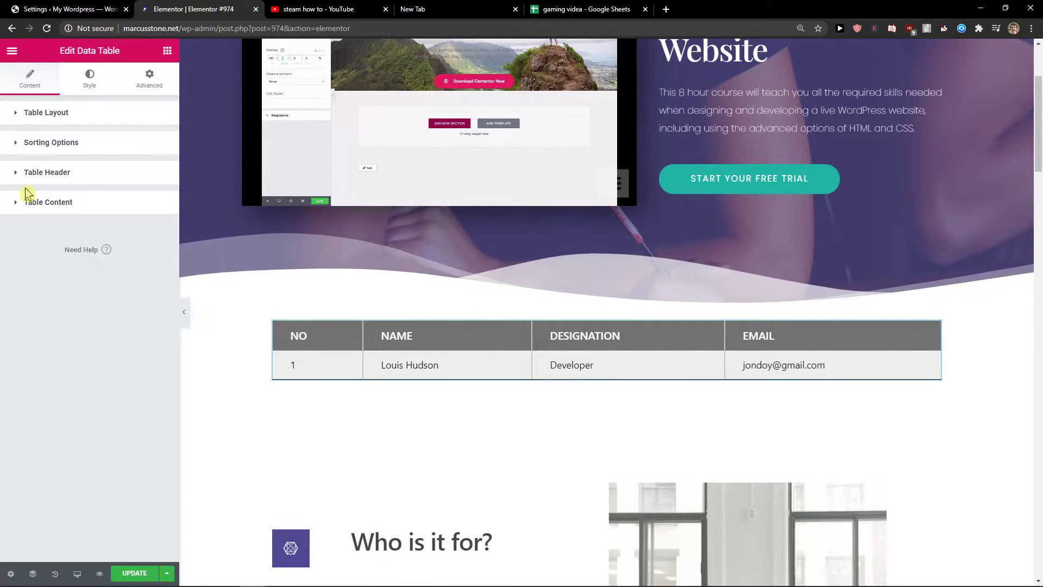
pyautogui.click(14, 173)
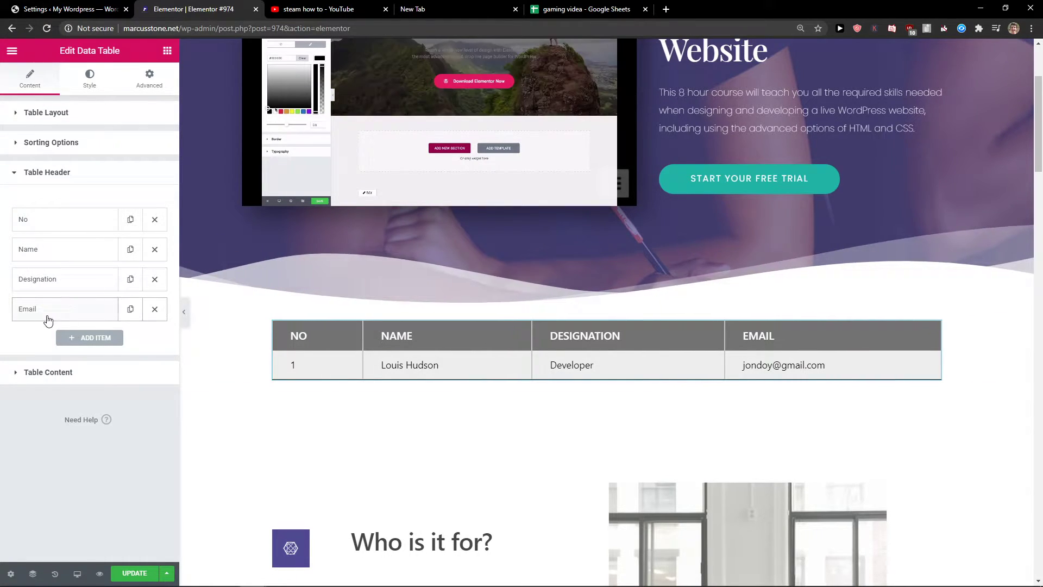
pyautogui.click(90, 338)
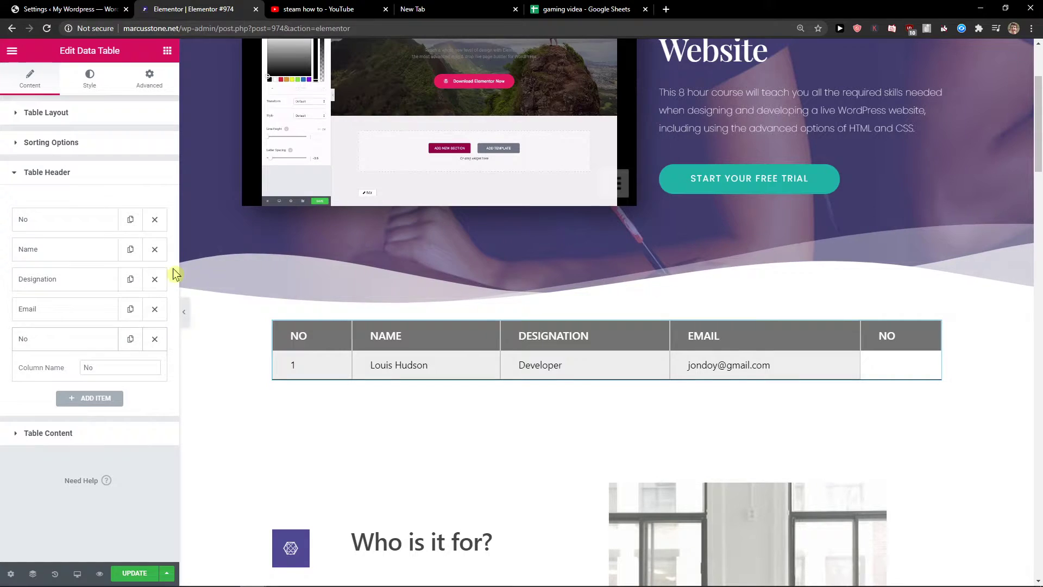
pyautogui.click(102, 398)
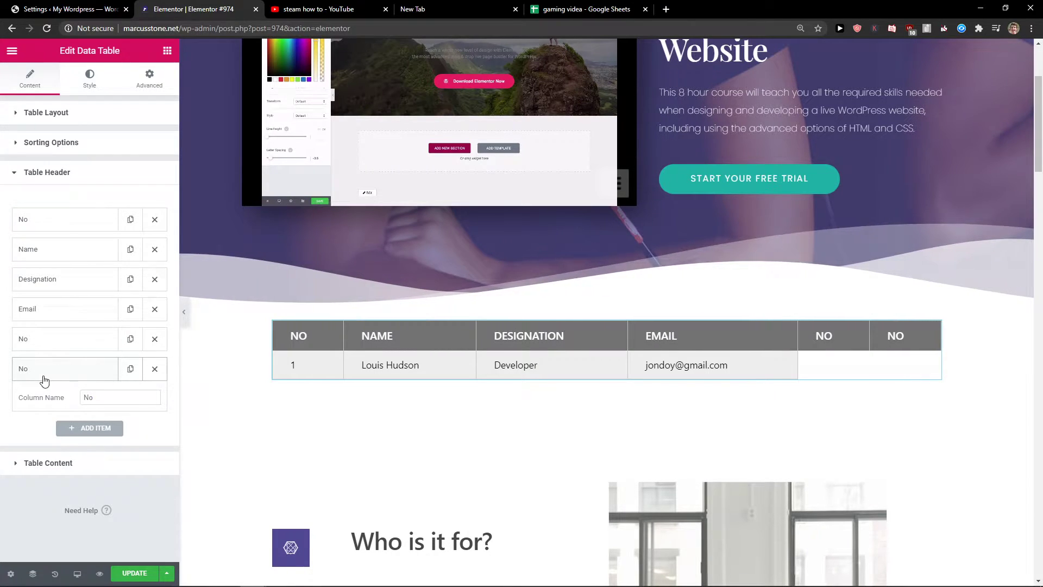
# Step: Rename the fifth and sixth header columns to Adress and Country
pyautogui.click(35, 342)
pyautogui.doubleClick(117, 369)
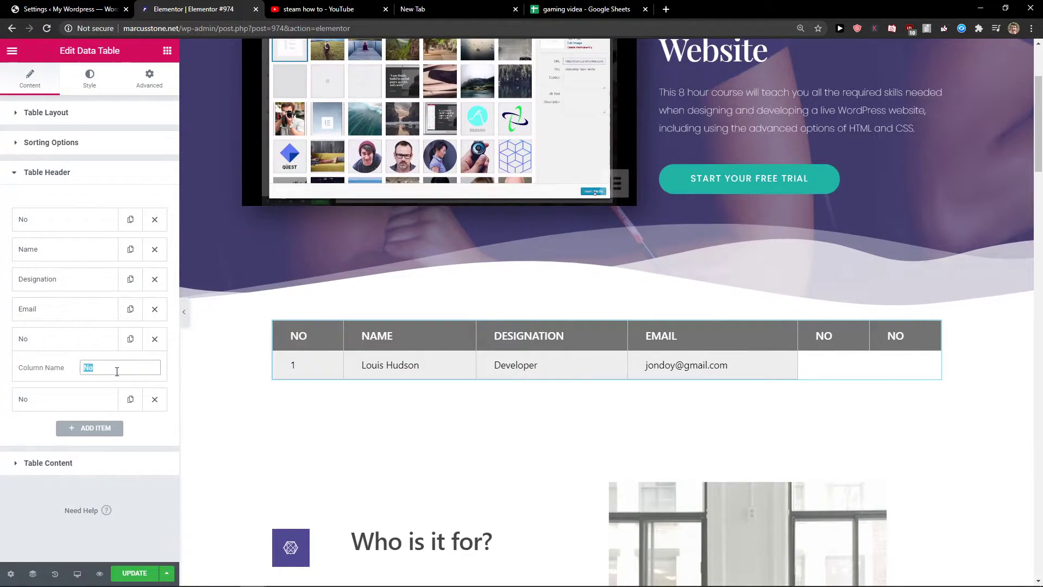
pyautogui.write('Ad')
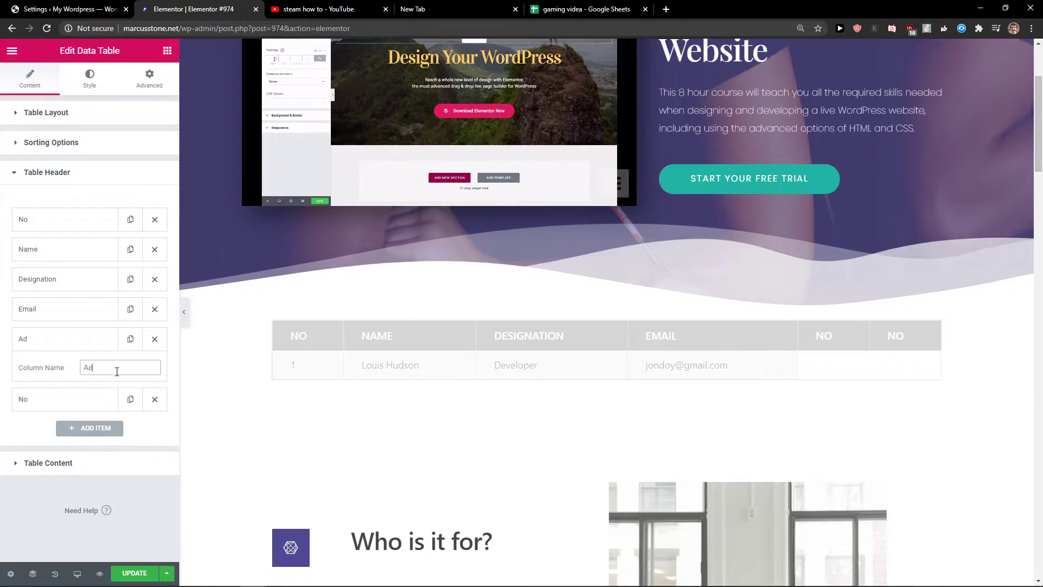
pyautogui.write('res')
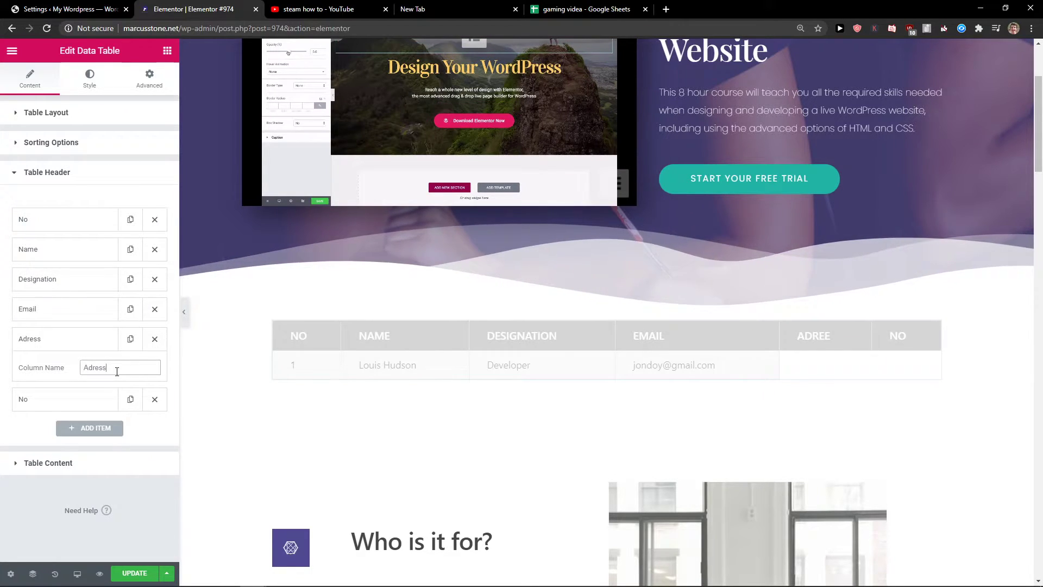
pyautogui.write('s')
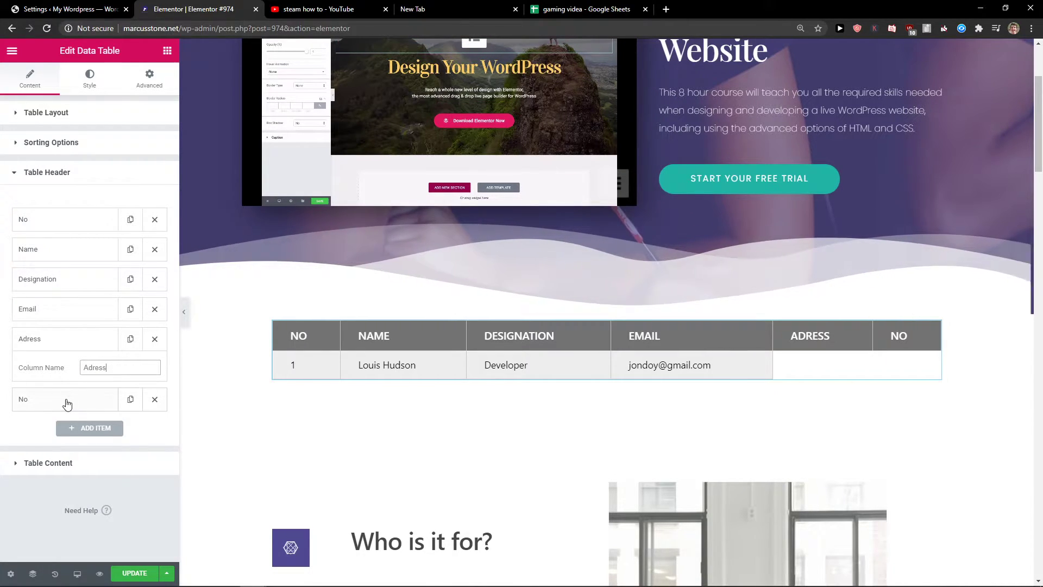
pyautogui.click(59, 406)
pyautogui.doubleClick(84, 397)
pyautogui.write('C')
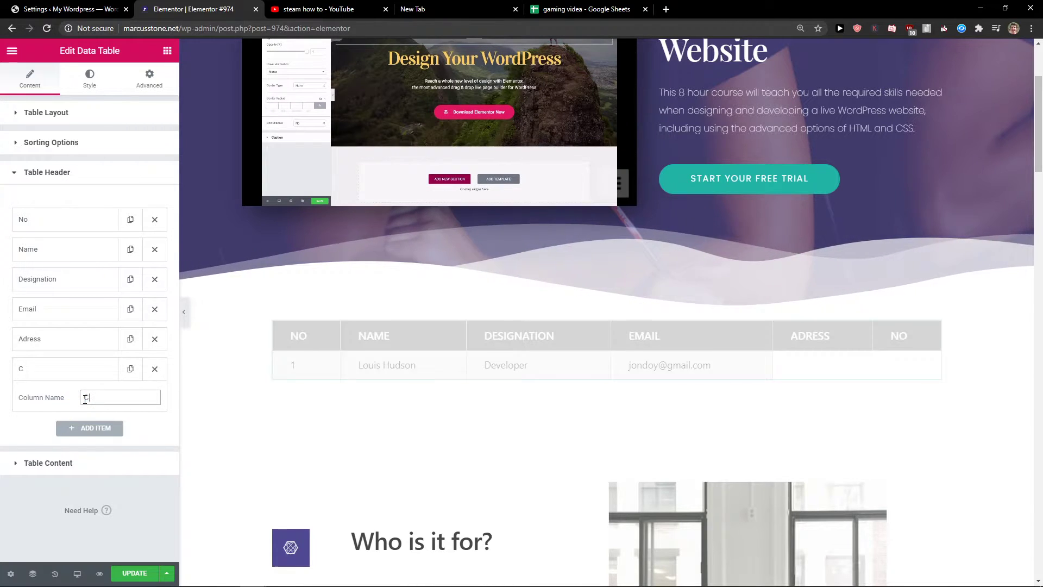
pyautogui.write('it')
pyautogui.press('BackSpace')
pyautogui.press('BackSpace')
pyautogui.press('BackSpace')
pyautogui.write('Coun')
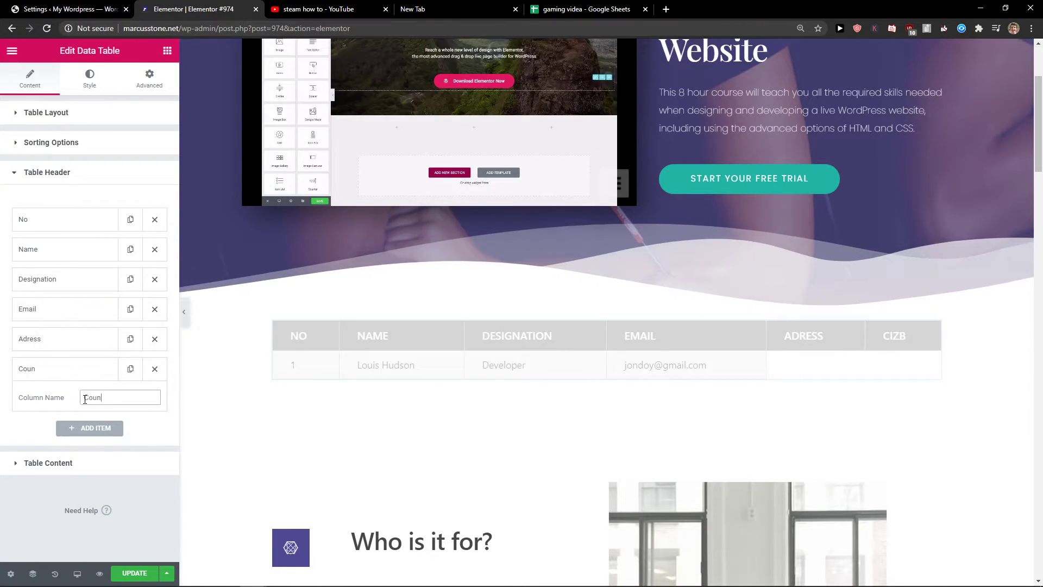
pyautogui.write('try')
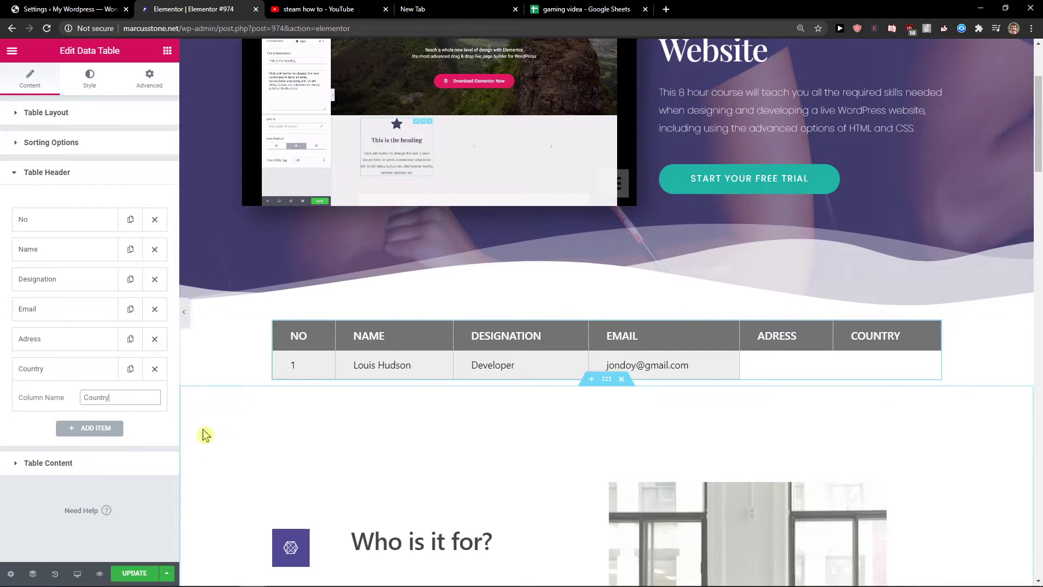
# Step: Add two Table Content items and set one item's Fild Type to Column
pyautogui.click(105, 462)
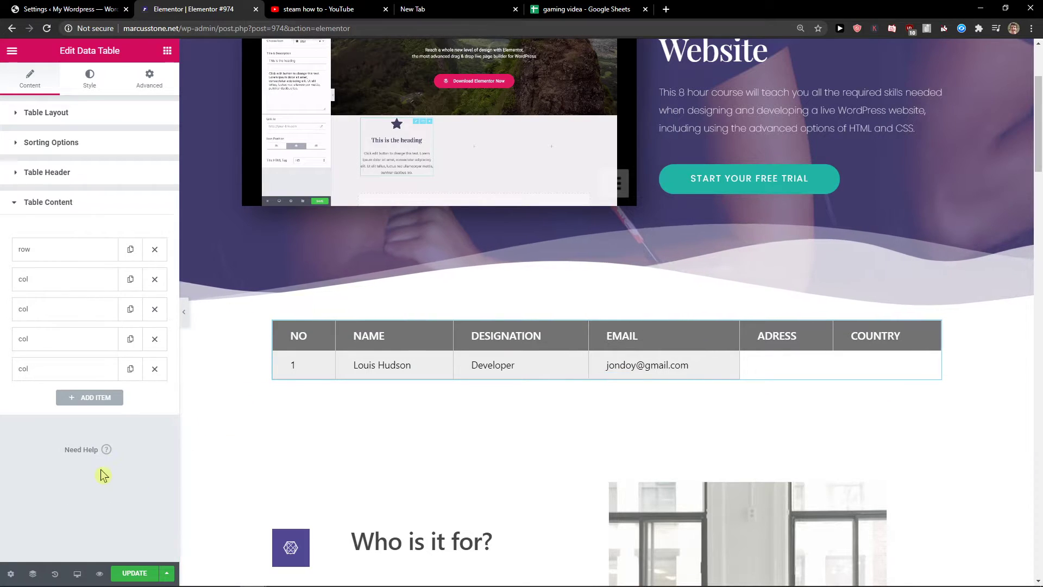
pyautogui.click(88, 398)
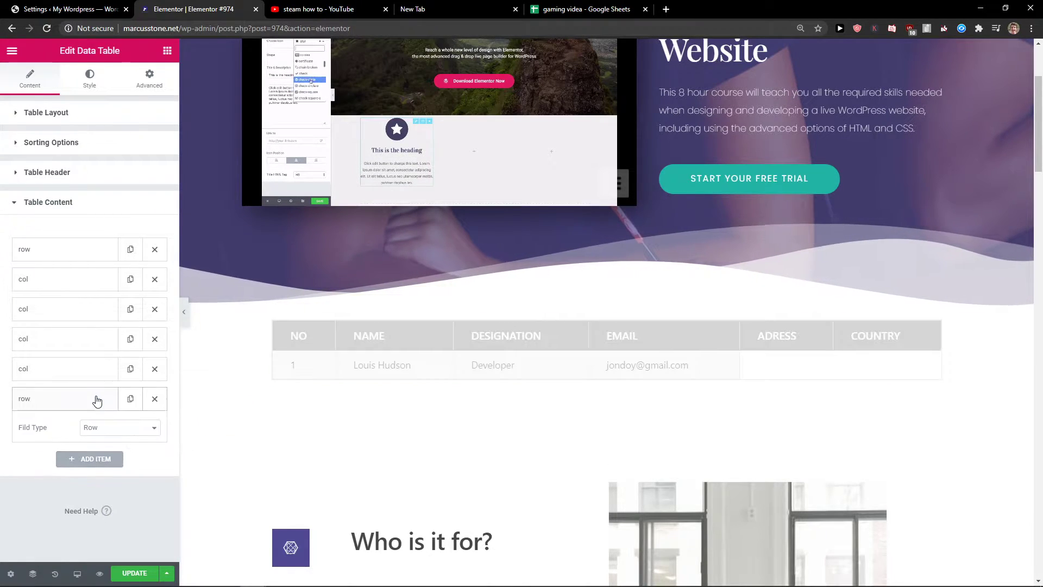
pyautogui.click(73, 460)
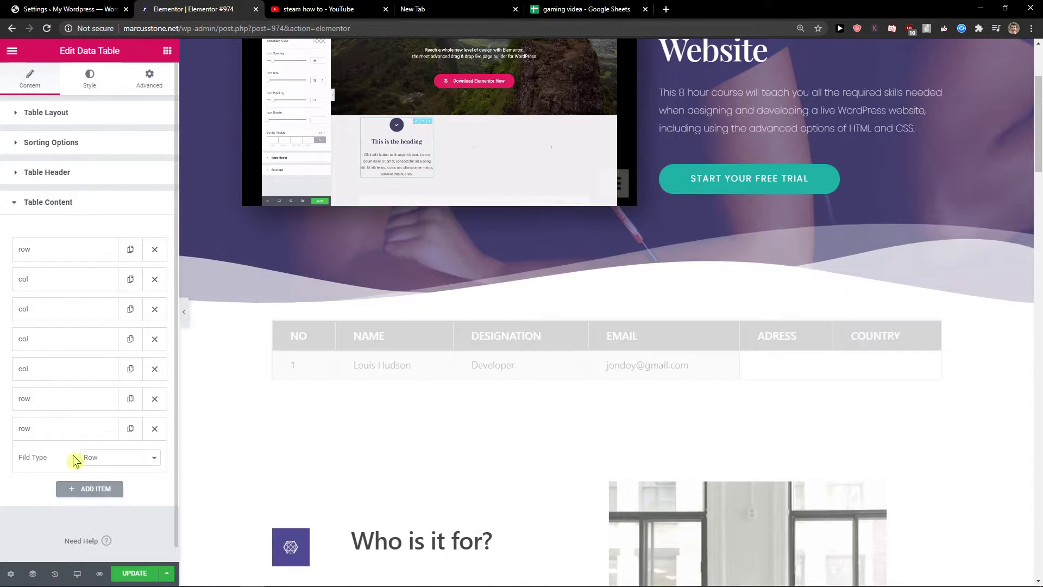
pyautogui.click(69, 407)
pyautogui.click(104, 427)
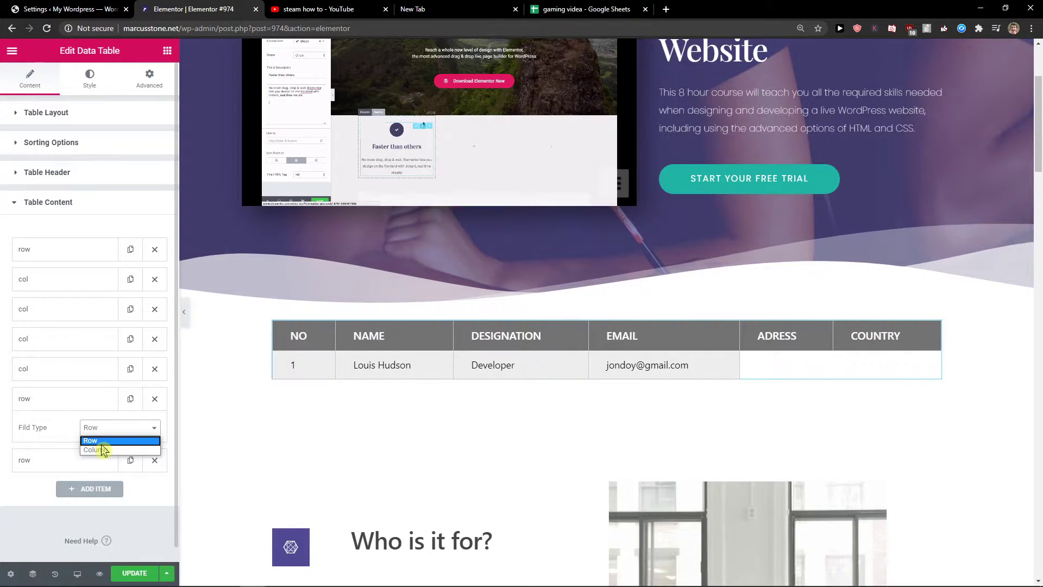
pyautogui.click(78, 378)
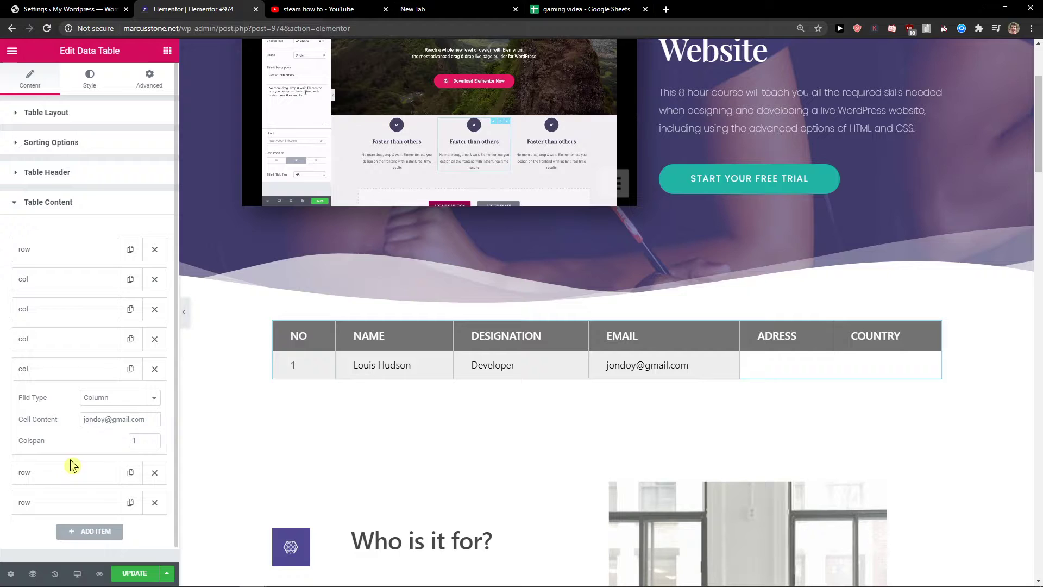
pyautogui.click(70, 465)
pyautogui.click(102, 450)
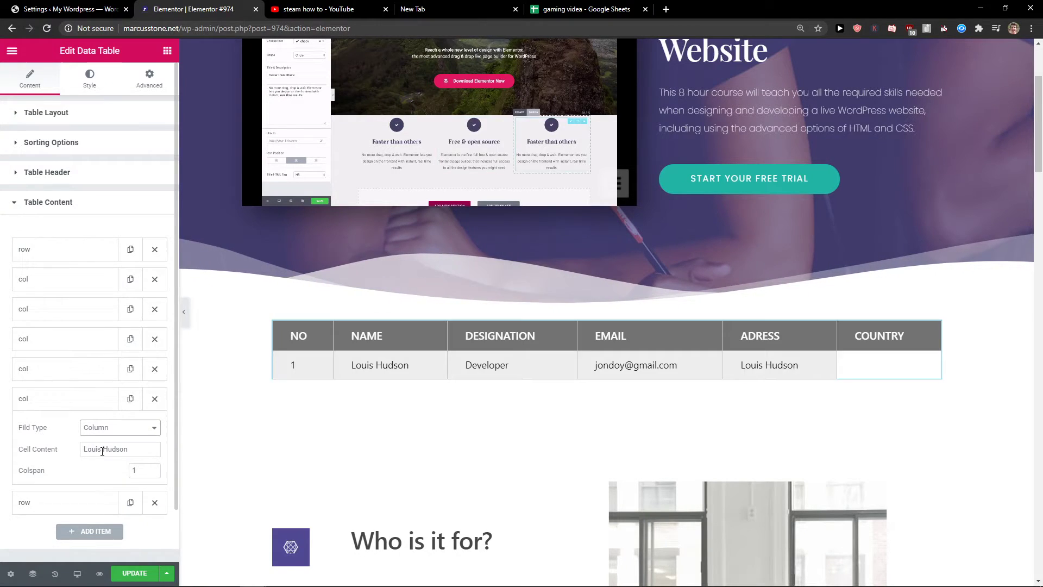
pyautogui.scroll(-1, 99, 459)
pyautogui.click(69, 447)
pyautogui.click(118, 401)
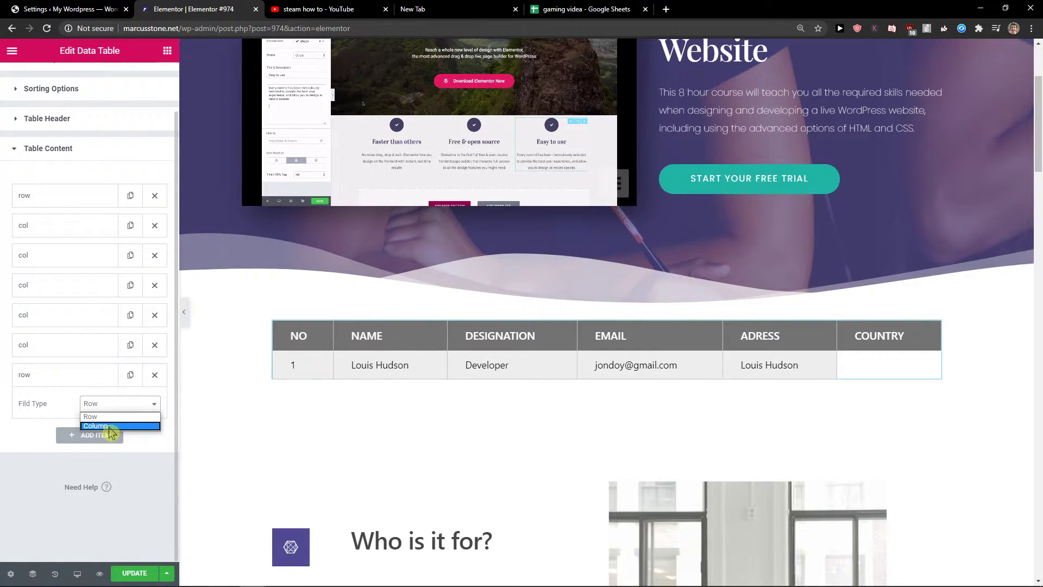
pyautogui.click(114, 420)
pyautogui.click(66, 383)
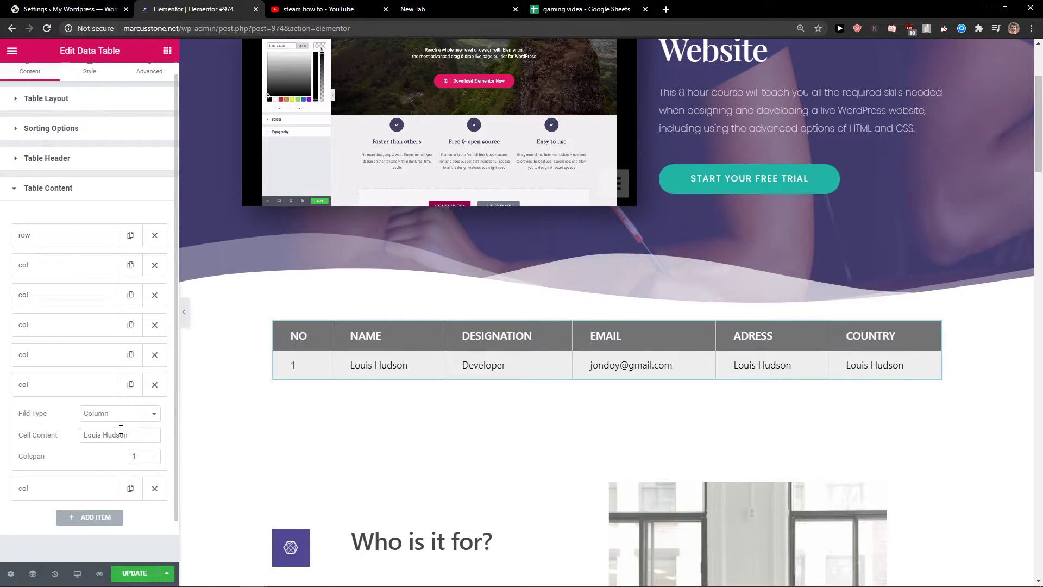
pyautogui.moveTo(606, 350)
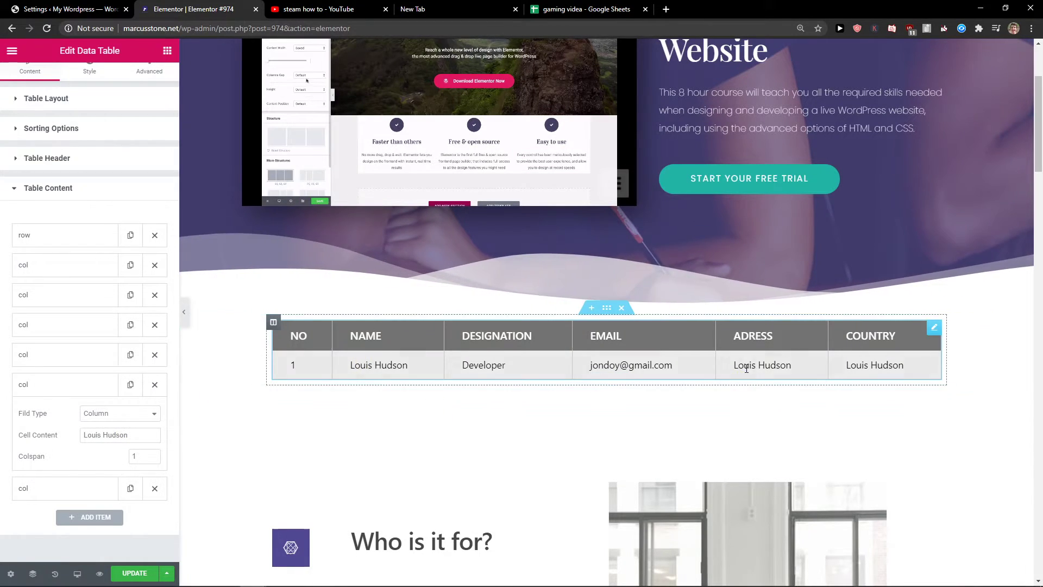
pyautogui.scroll(-1, 132, 445)
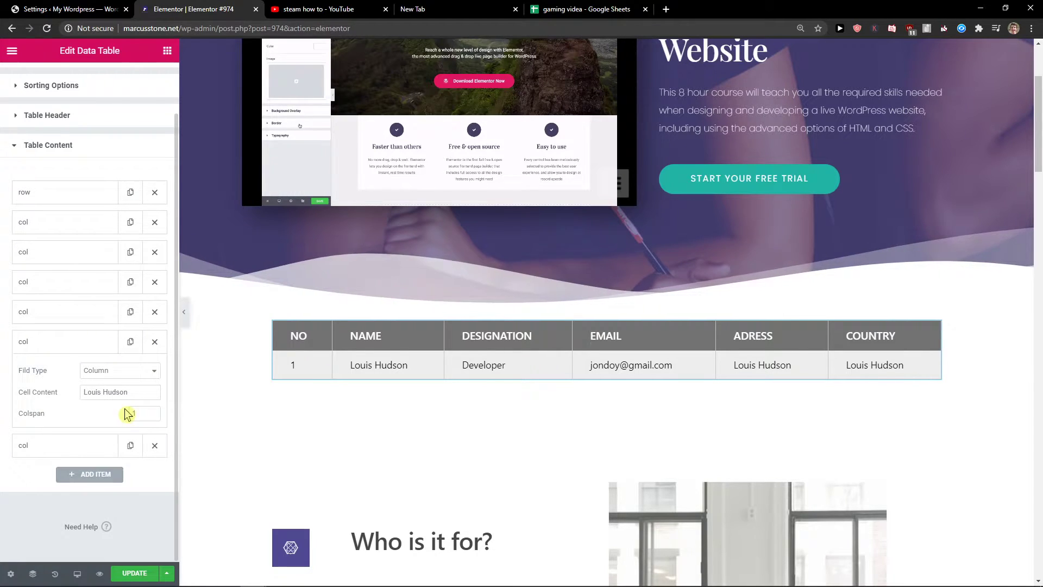
pyautogui.doubleClick(154, 412)
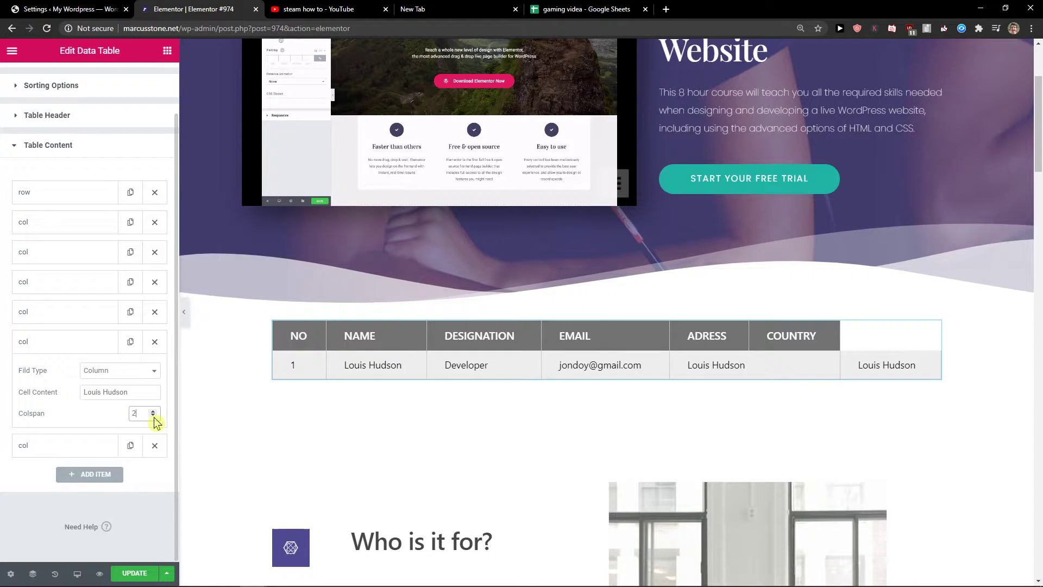
pyautogui.click(152, 416)
pyautogui.click(147, 396)
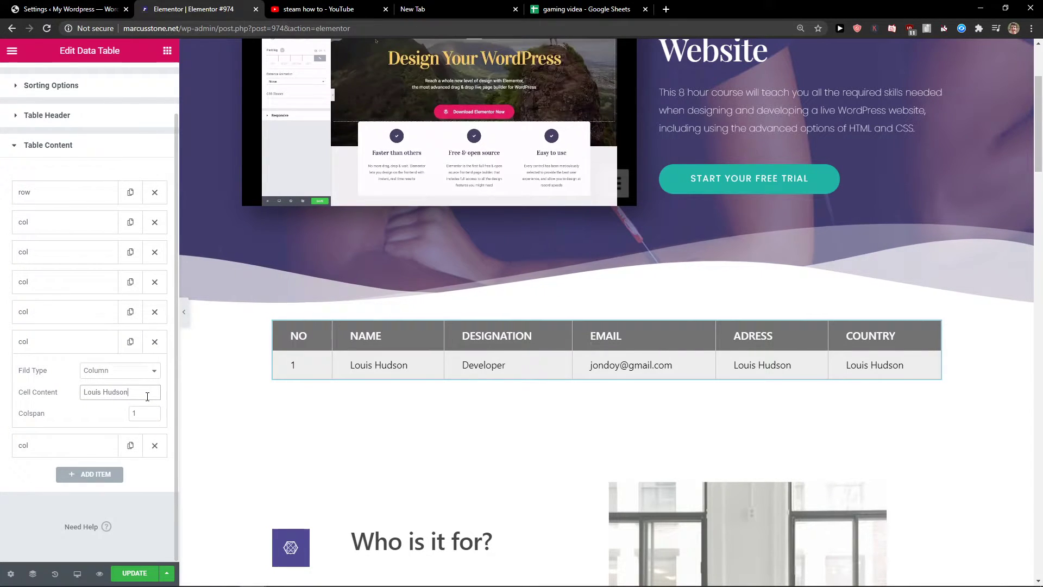
pyautogui.click(118, 371)
pyautogui.click(104, 445)
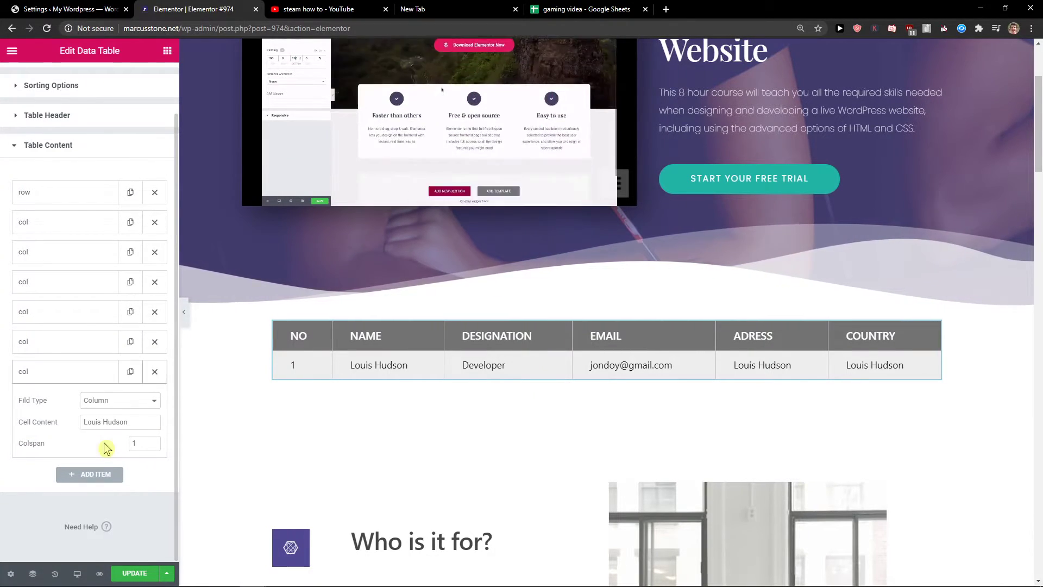
pyautogui.click(89, 473)
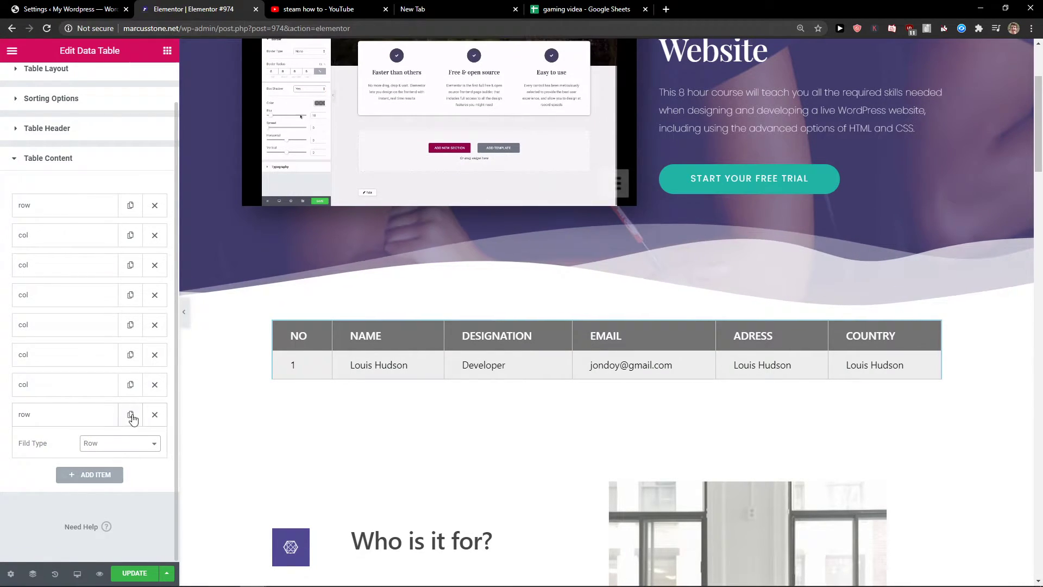
pyautogui.click(85, 396)
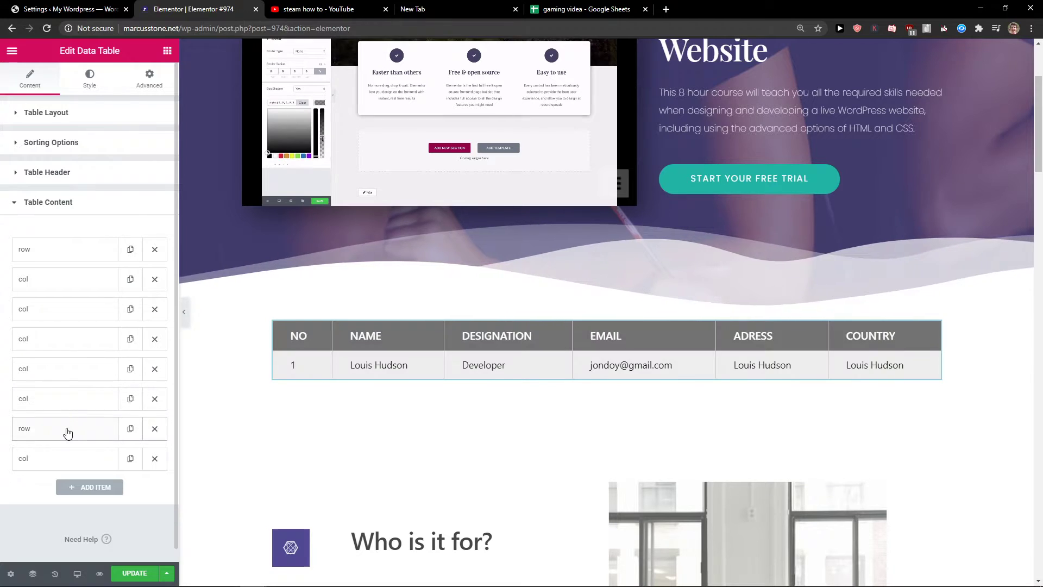
pyautogui.click(91, 487)
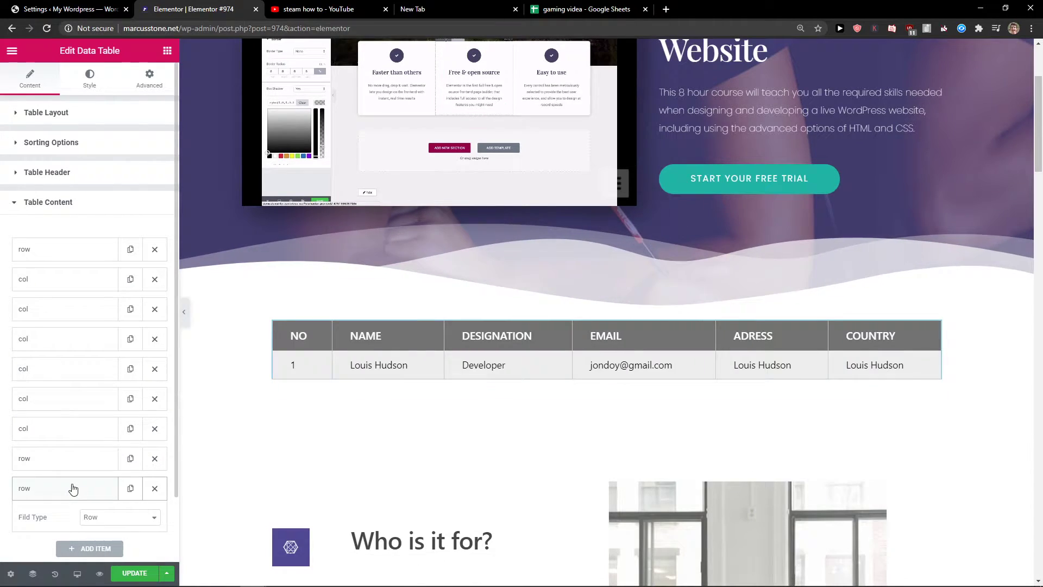
pyautogui.click(102, 517)
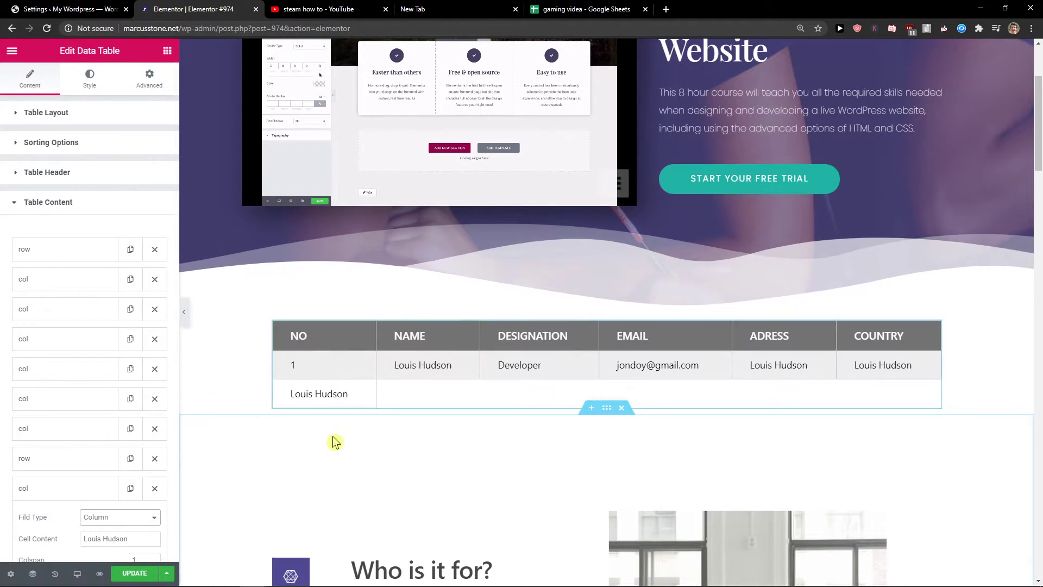
pyautogui.scroll(-2, 350, 400)
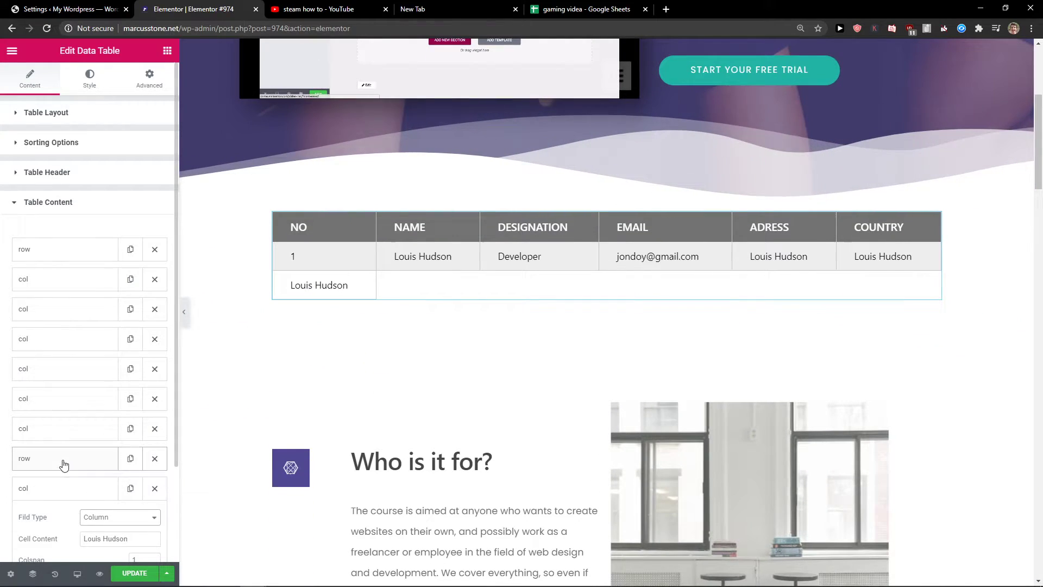
pyautogui.scroll(-1, 65, 477)
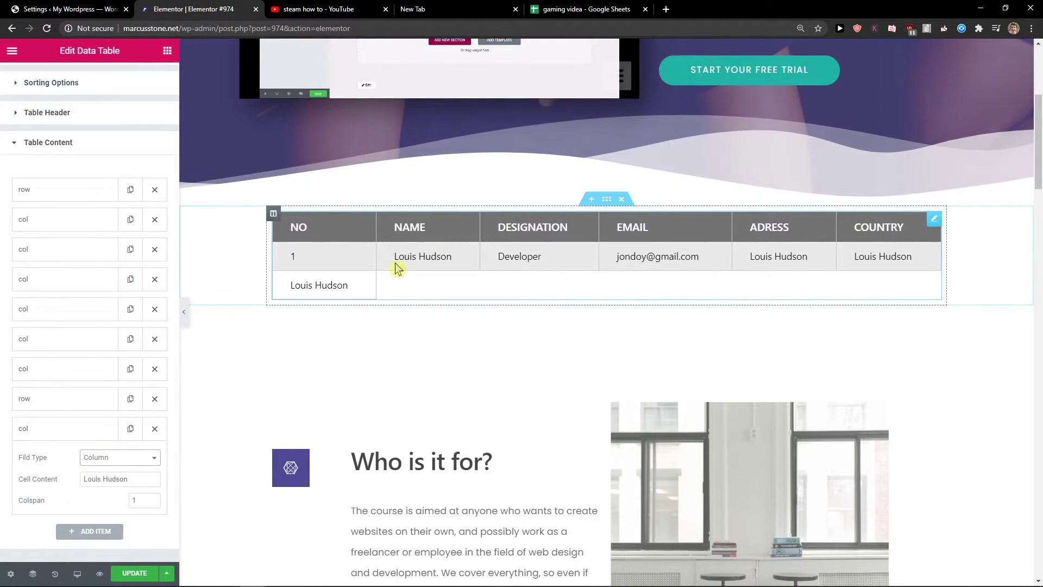
pyautogui.moveTo(334, 285)
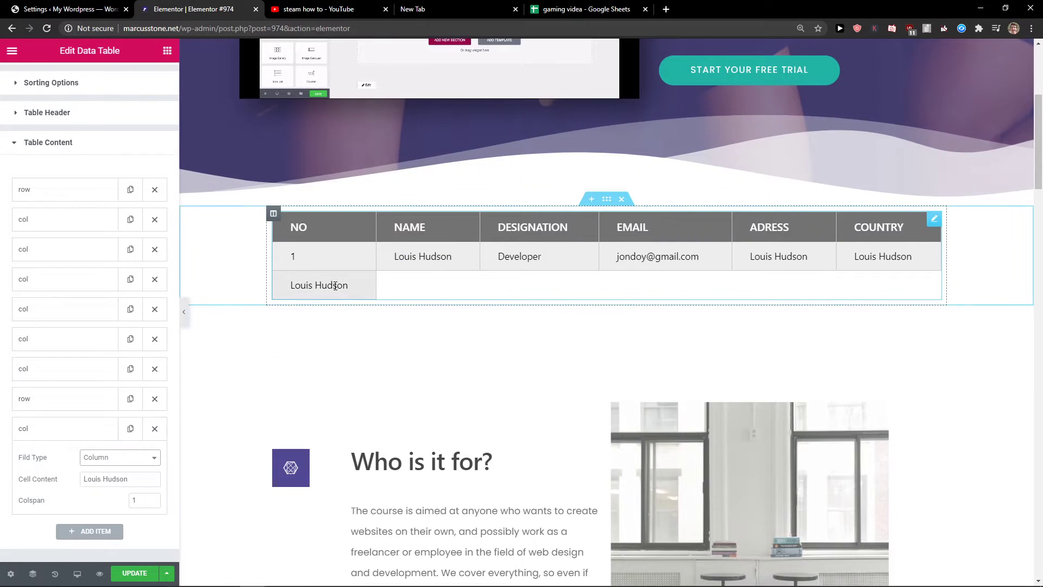
pyautogui.click(92, 531)
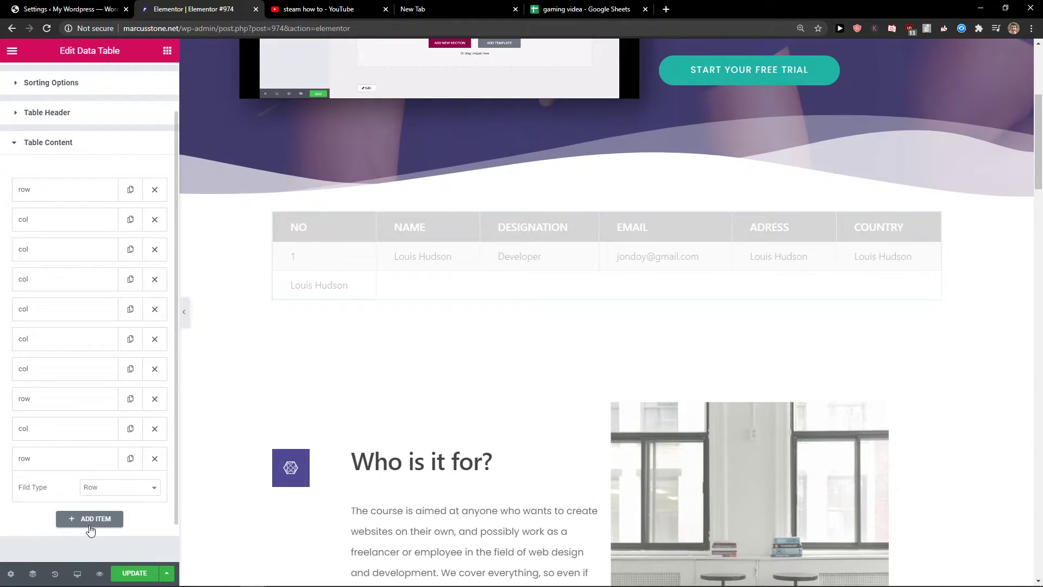
pyautogui.click(112, 492)
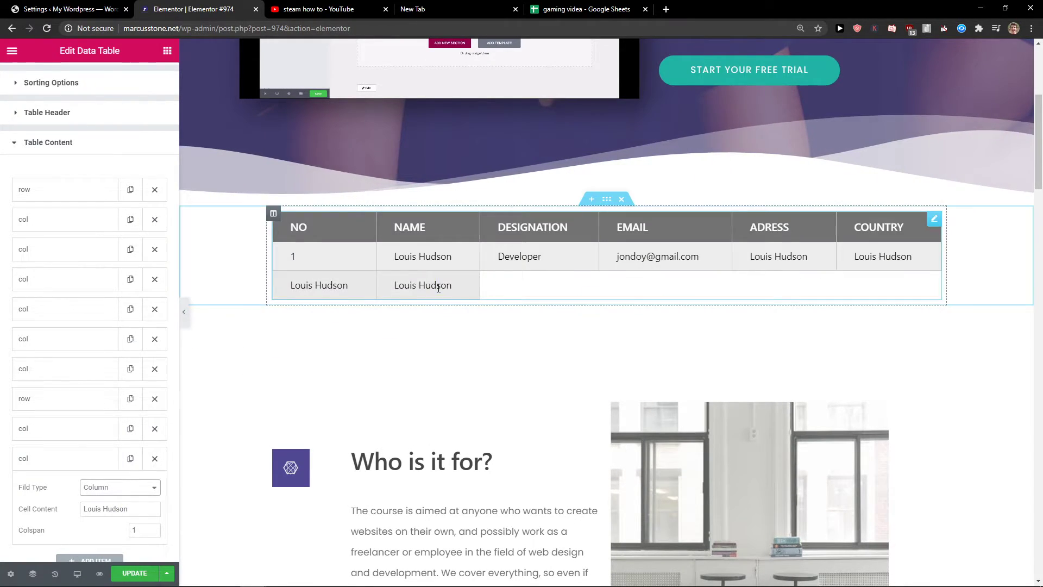
pyautogui.scroll(-1, 214, 452)
pyautogui.scroll(-1, 123, 448)
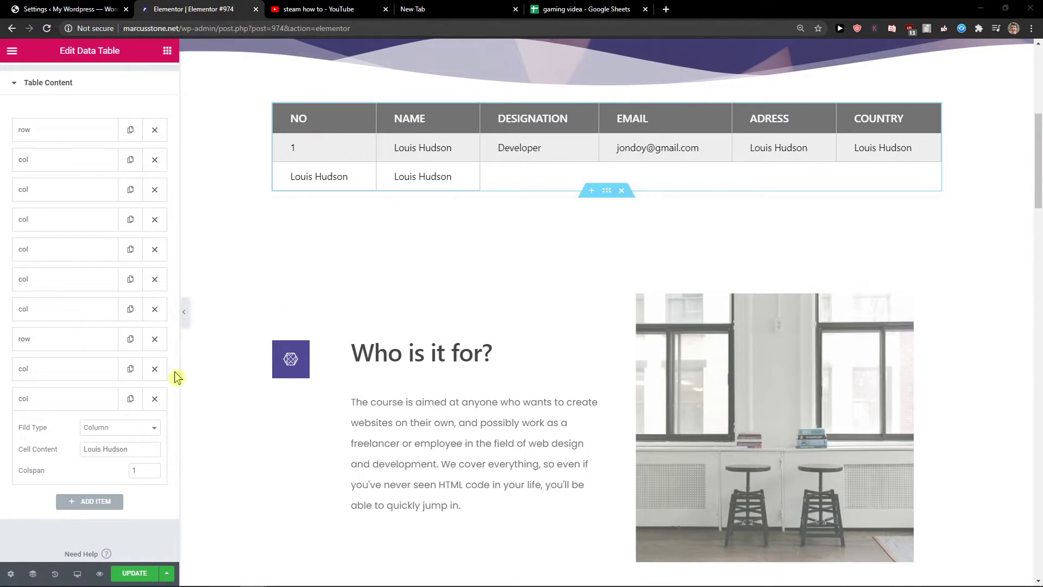
# Step: Start a third row with a Row entry followed by one Column cell
pyautogui.click(93, 500)
pyautogui.click(89, 458)
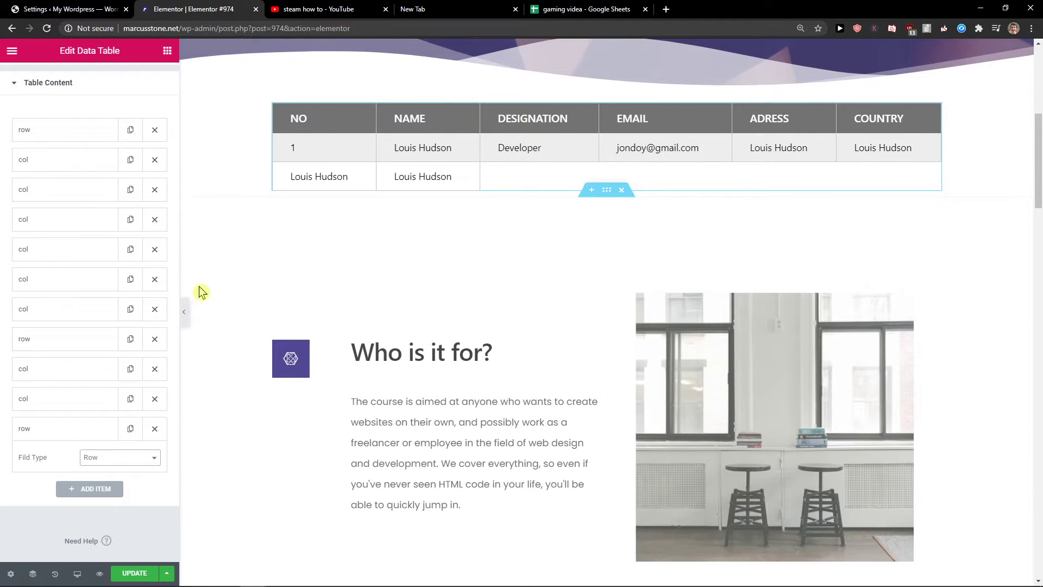
pyautogui.click(101, 489)
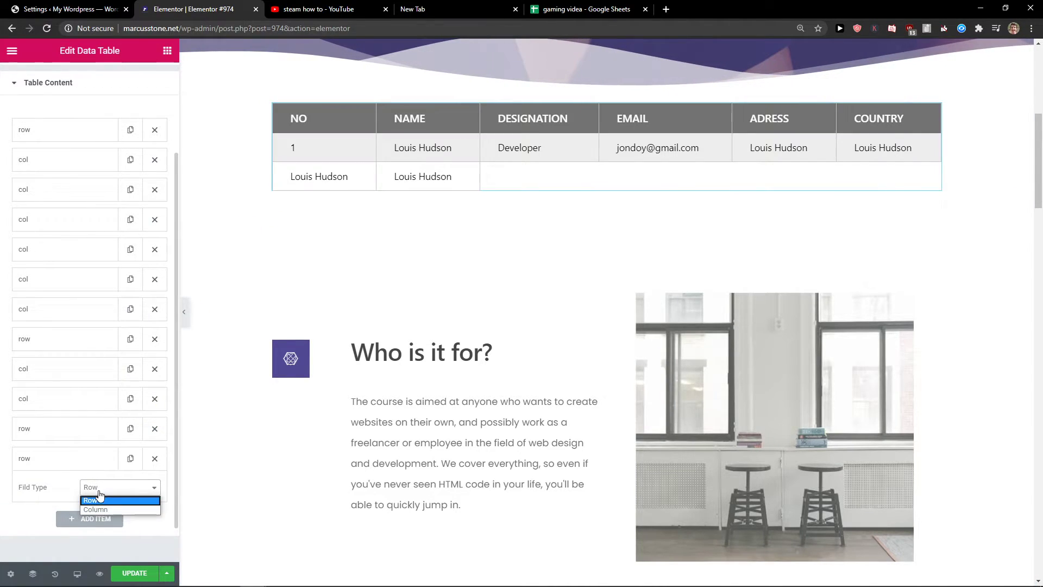
pyautogui.click(95, 509)
pyautogui.scroll(4, 426, 211)
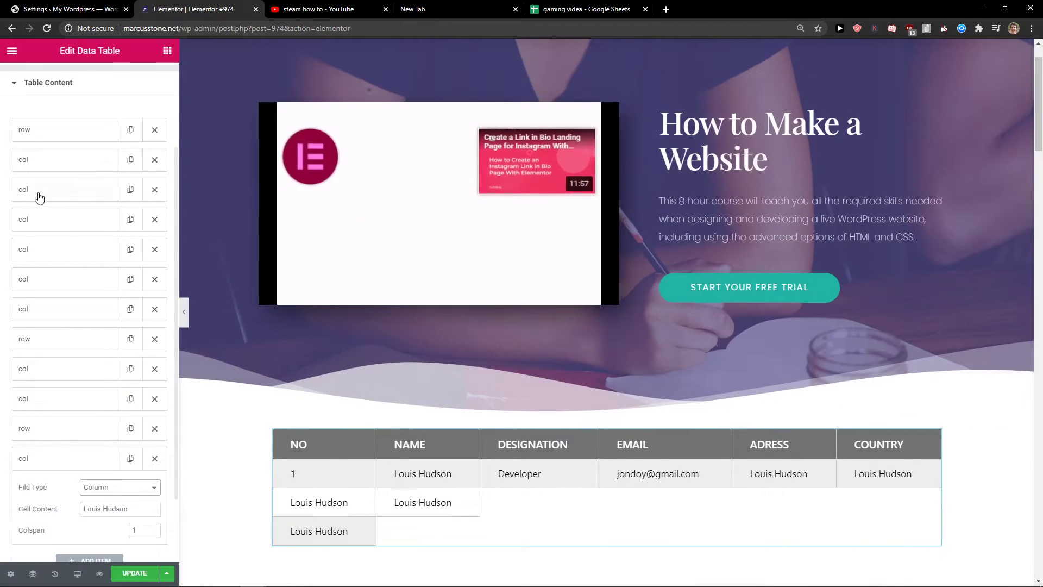
pyautogui.scroll(5, 38, 197)
# Step: Try Layout Two, return the table to Layout Three, and show its Style settings
pyautogui.click(46, 112)
pyautogui.click(127, 142)
pyautogui.click(117, 163)
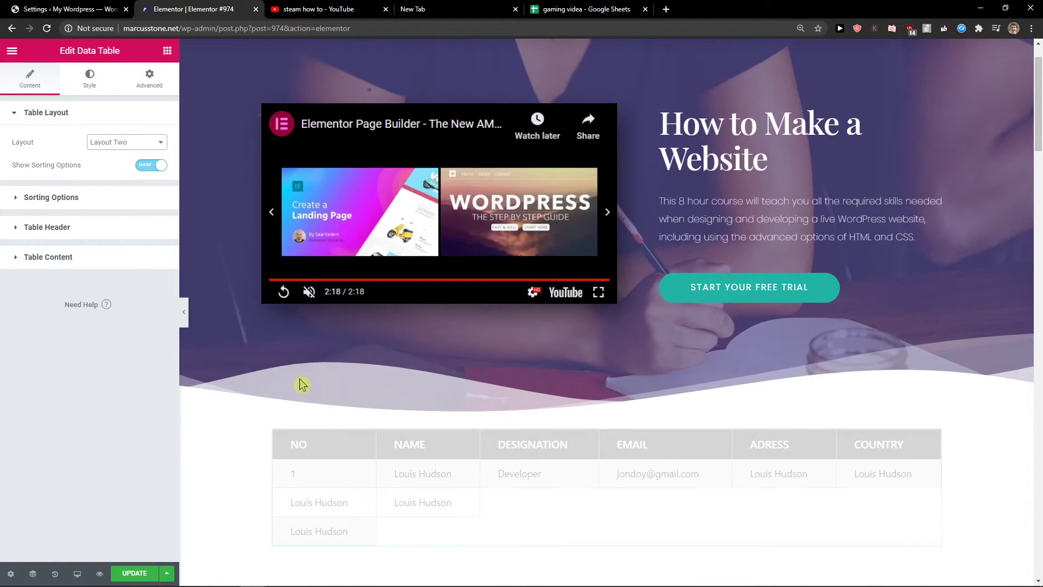
pyautogui.scroll(-1, 408, 522)
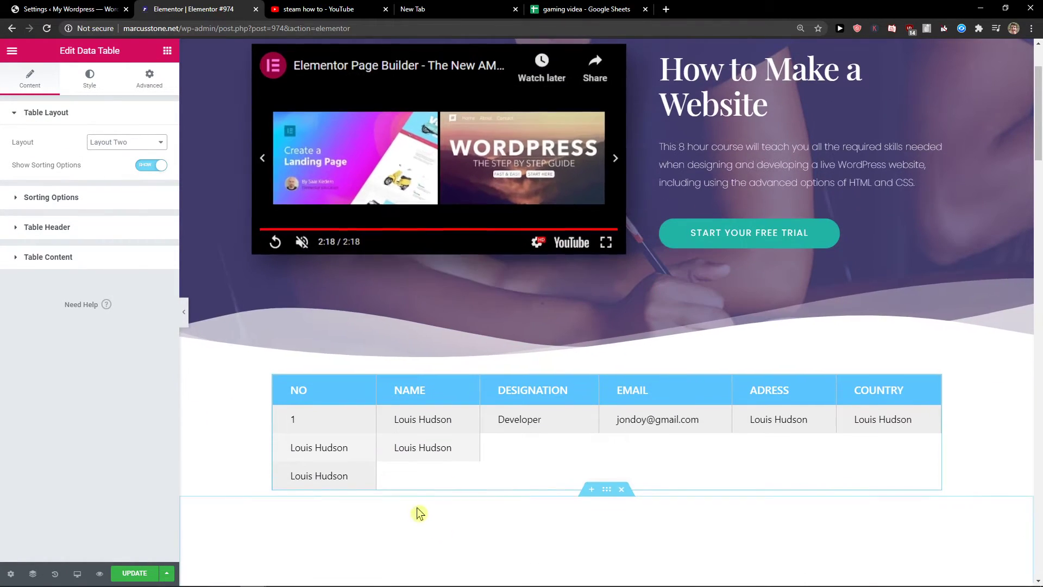
pyautogui.click(127, 141)
pyautogui.click(116, 167)
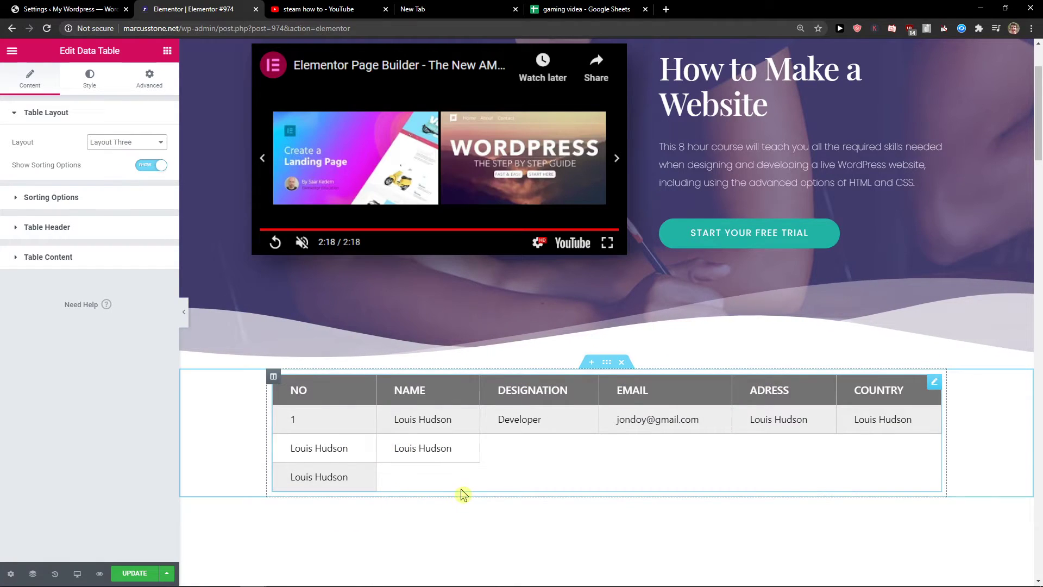
pyautogui.click(85, 91)
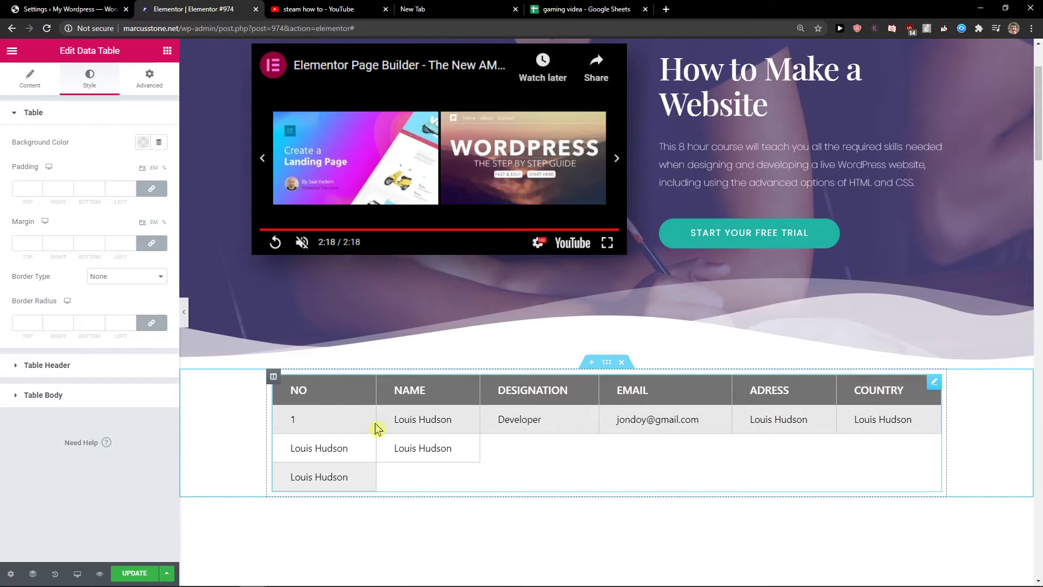
# Step: Set the table header background to red #E20C0C and its text colour to white #FFFFFF
pyautogui.click(25, 366)
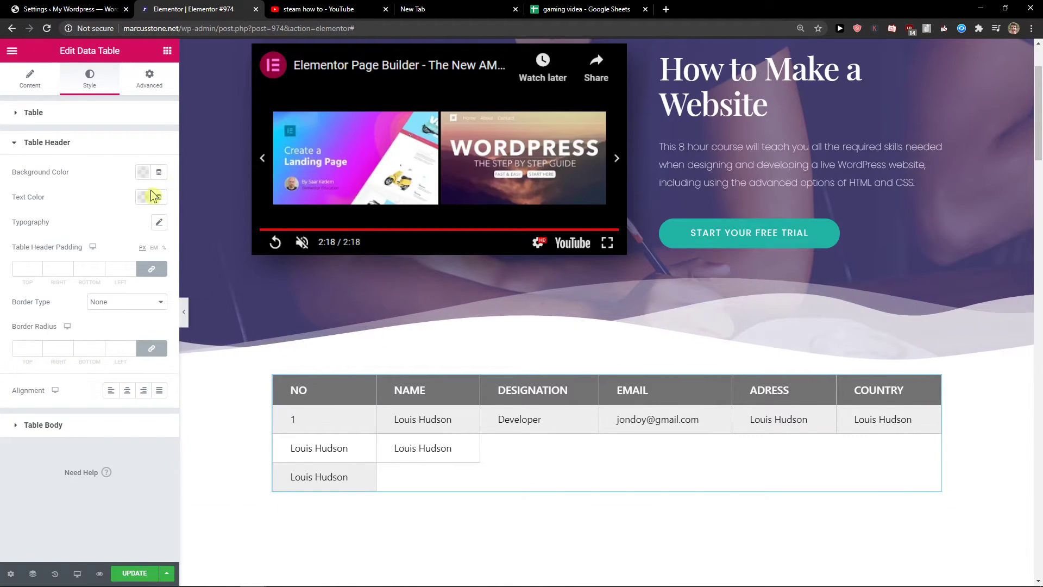
pyautogui.click(144, 171)
pyautogui.click(209, 236)
pyautogui.click(199, 267)
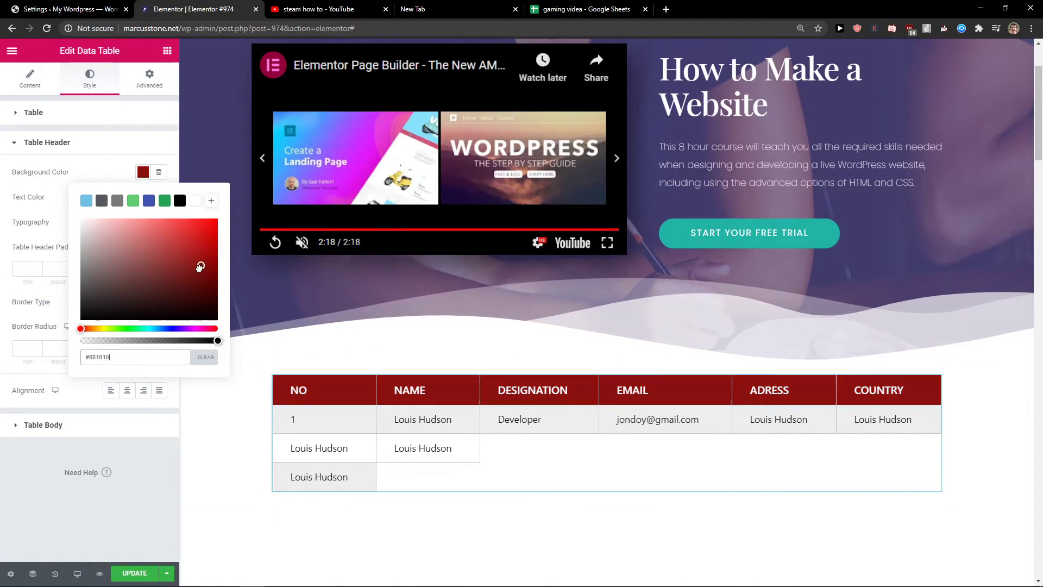
pyautogui.moveTo(200, 267)
pyautogui.mouseDown()
pyautogui.moveTo(216, 220)
pyautogui.moveTo(193, 270)
pyautogui.moveTo(207, 263)
pyautogui.moveTo(210, 236)
pyautogui.mouseUp()
pyautogui.click(27, 460)
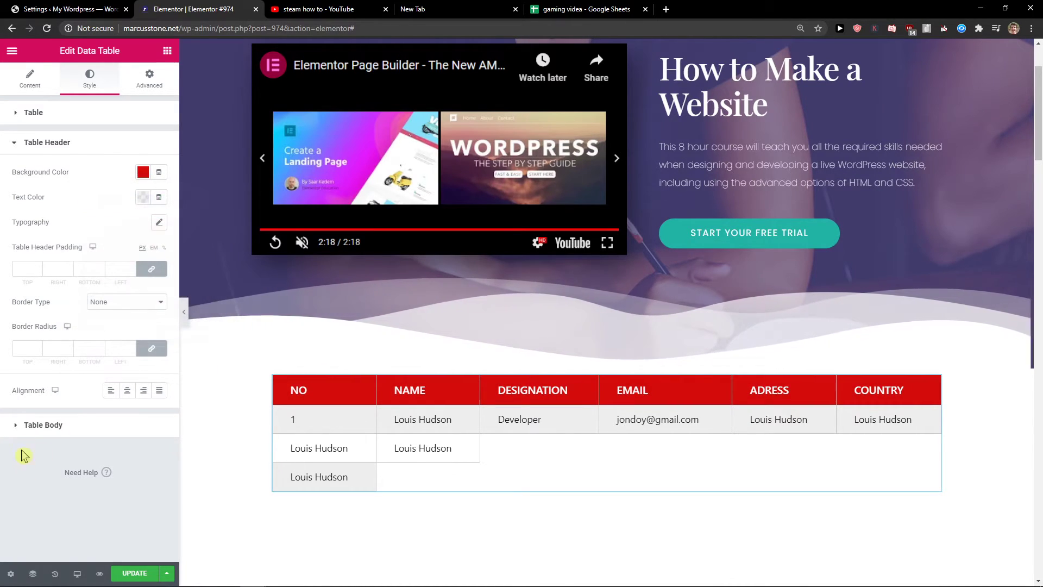
pyautogui.click(139, 203)
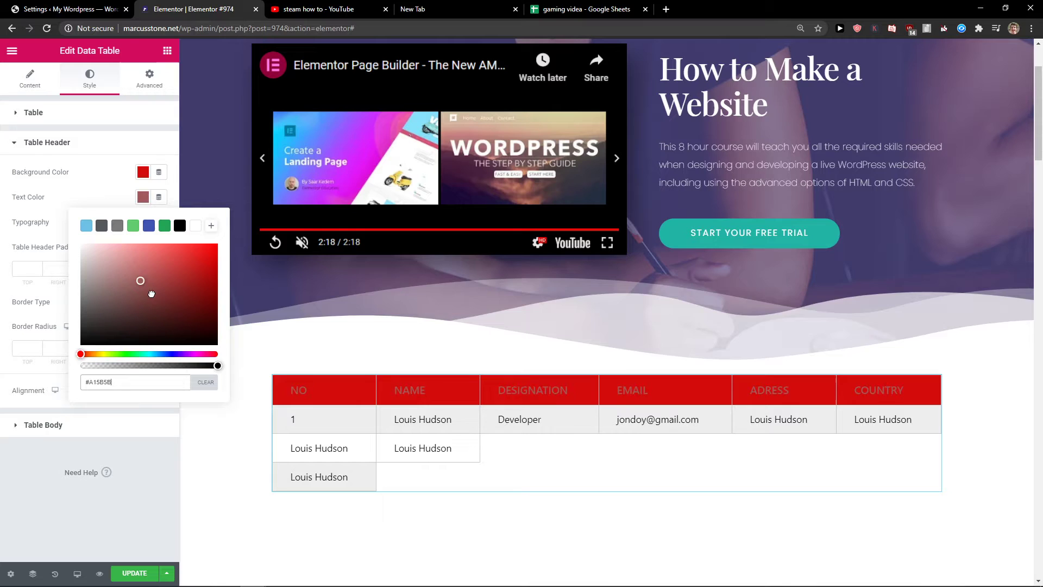
pyautogui.click(50, 486)
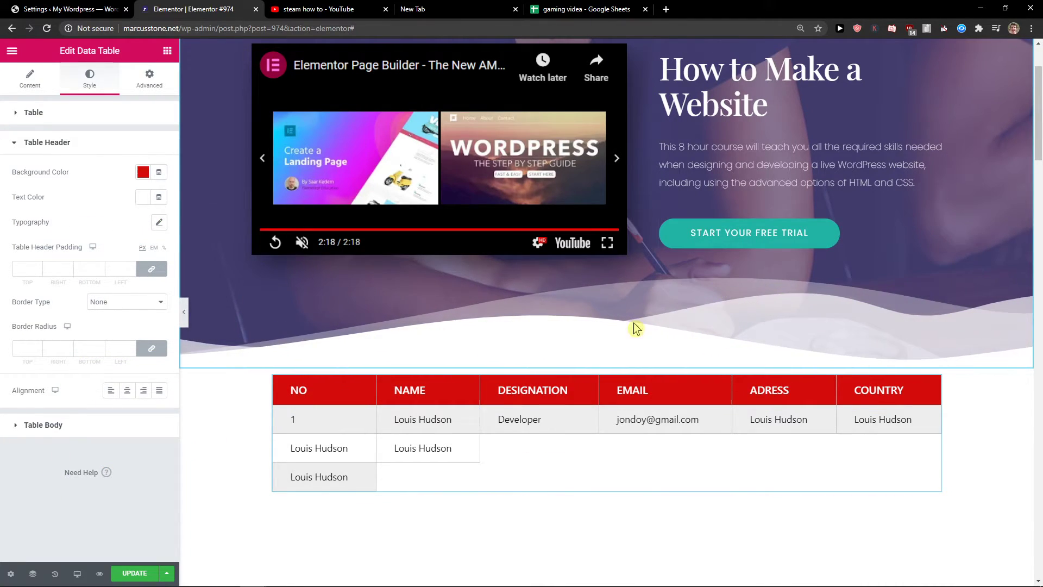
# Step: Set the Table Body's Background Color (Event) to white
pyautogui.click(42, 425)
pyautogui.click(143, 203)
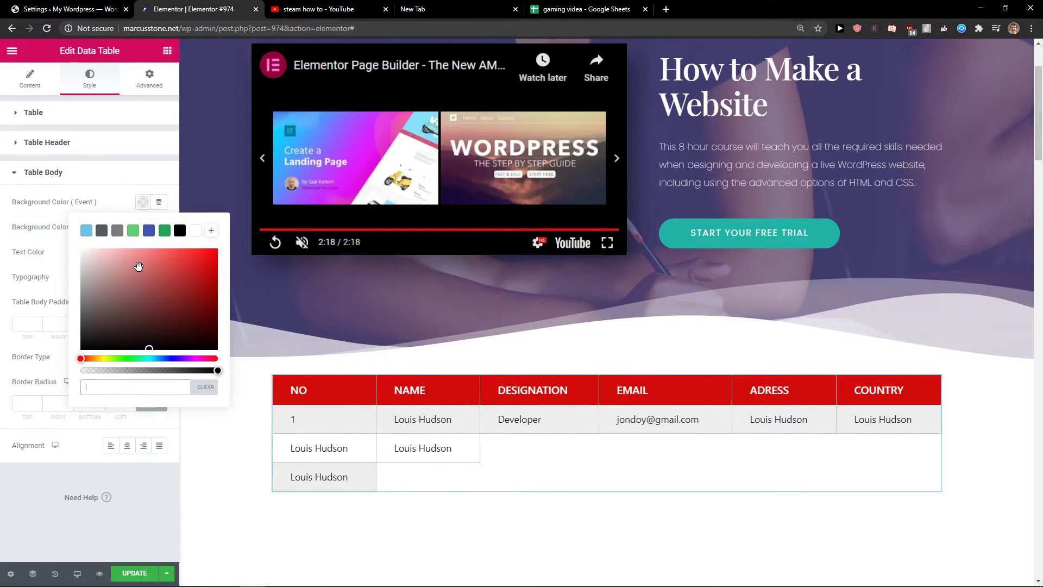
pyautogui.moveTo(218, 249)
pyautogui.mouseDown()
pyautogui.moveTo(135, 340)
pyautogui.moveTo(77, 253)
pyautogui.moveTo(104, 254)
pyautogui.moveTo(77, 273)
pyautogui.moveTo(87, 251)
pyautogui.mouseUp()
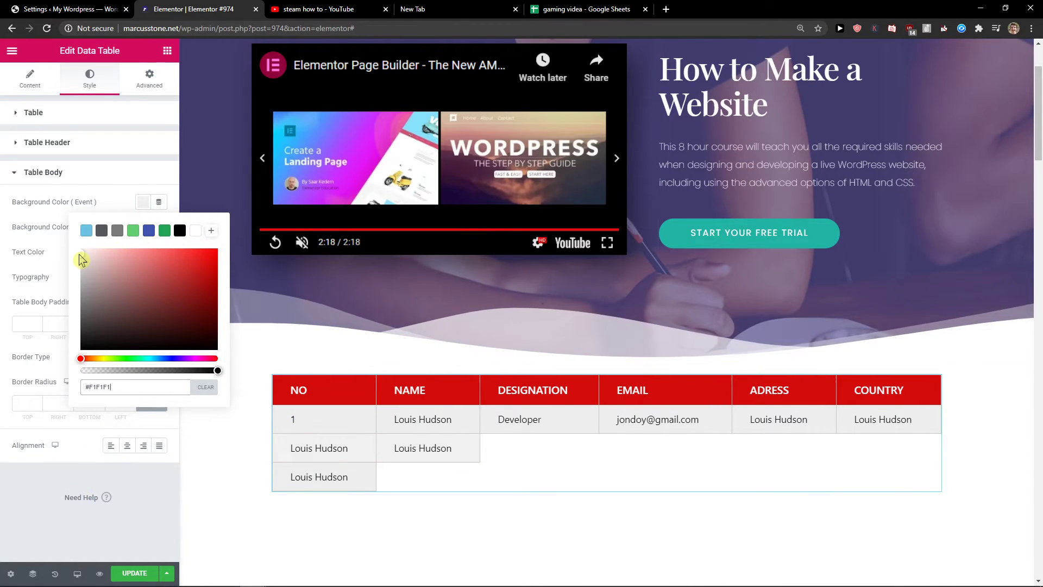
# Step: Set the overall Table background colour to white
pyautogui.click(16, 142)
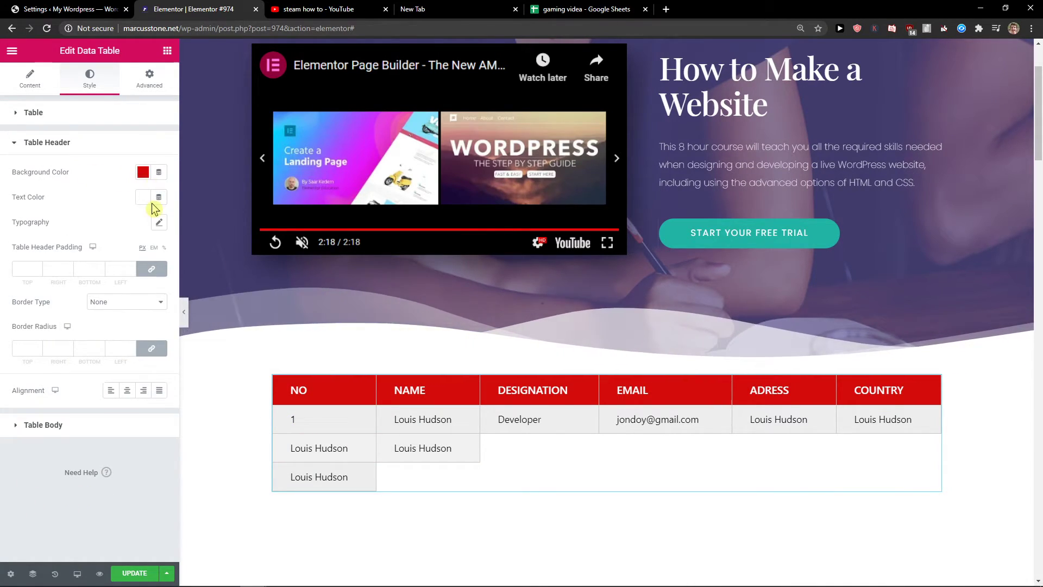
pyautogui.click(70, 117)
pyautogui.click(143, 141)
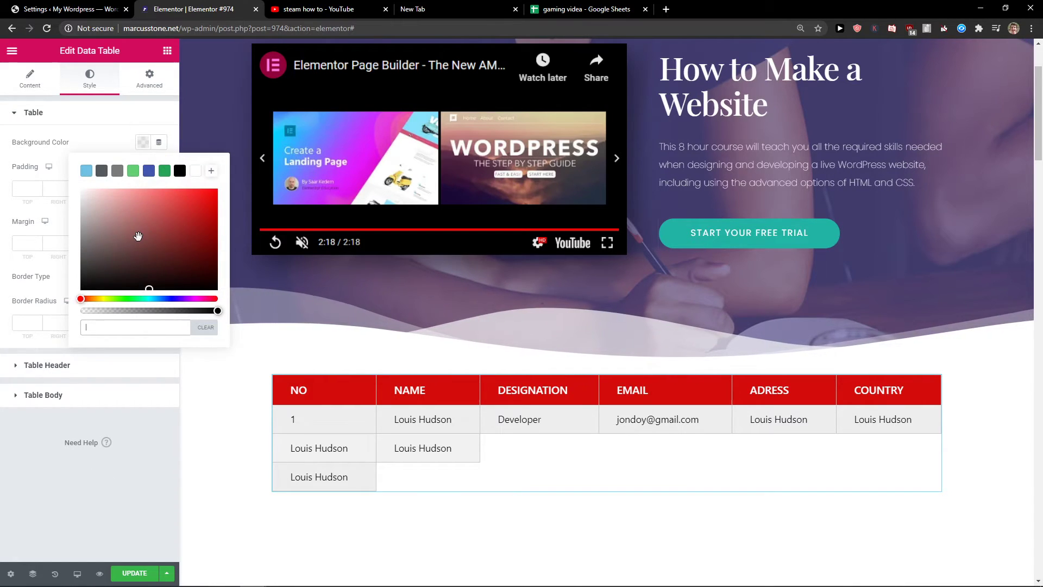
pyautogui.click(218, 190)
pyautogui.moveTo(220, 190)
pyautogui.mouseDown()
pyautogui.moveTo(201, 289)
pyautogui.moveTo(64, 185)
pyautogui.mouseUp()
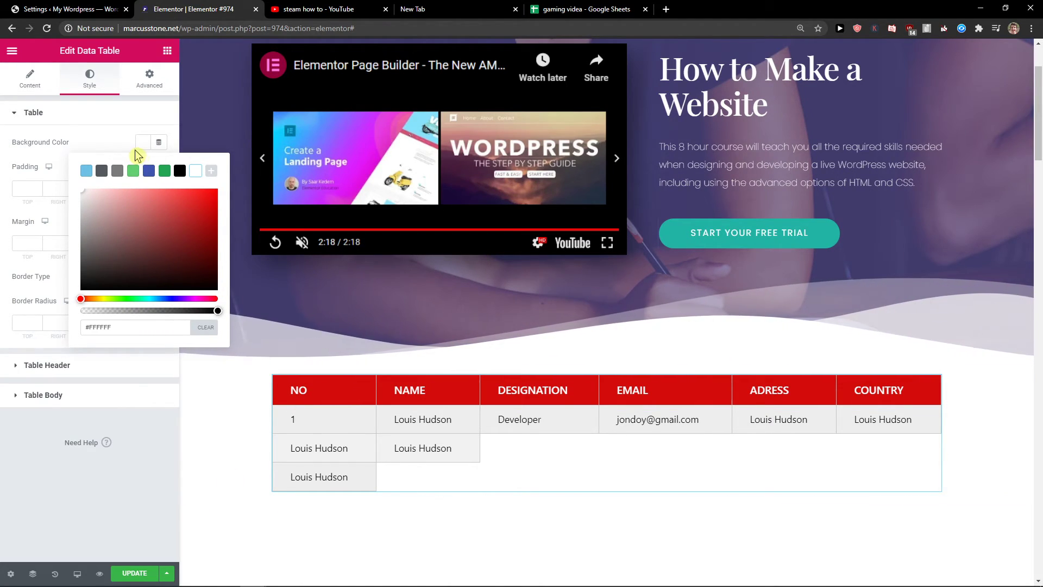
pyautogui.click(31, 79)
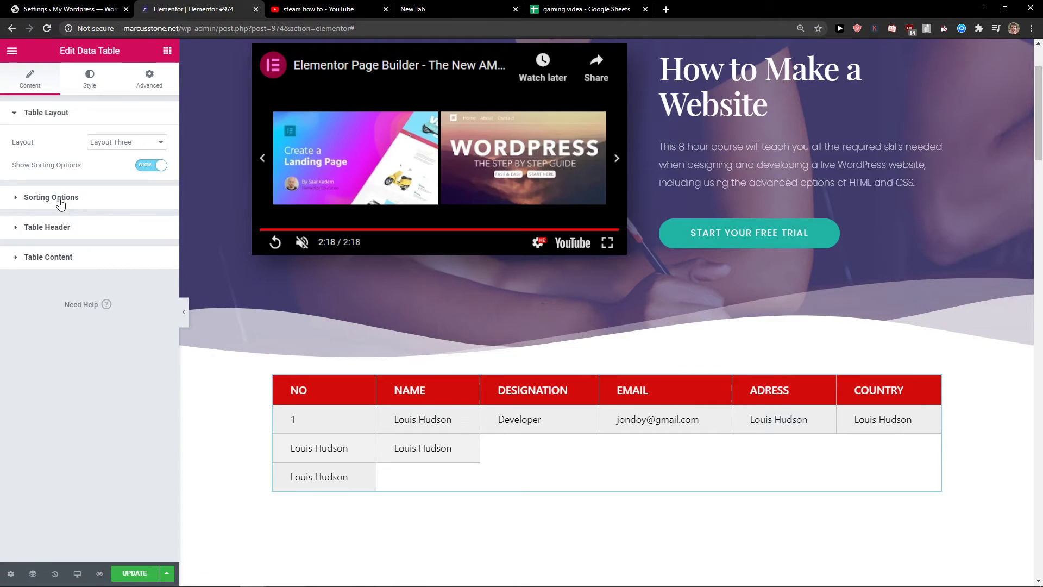
pyautogui.click(51, 198)
pyautogui.click(151, 170)
pyautogui.click(151, 190)
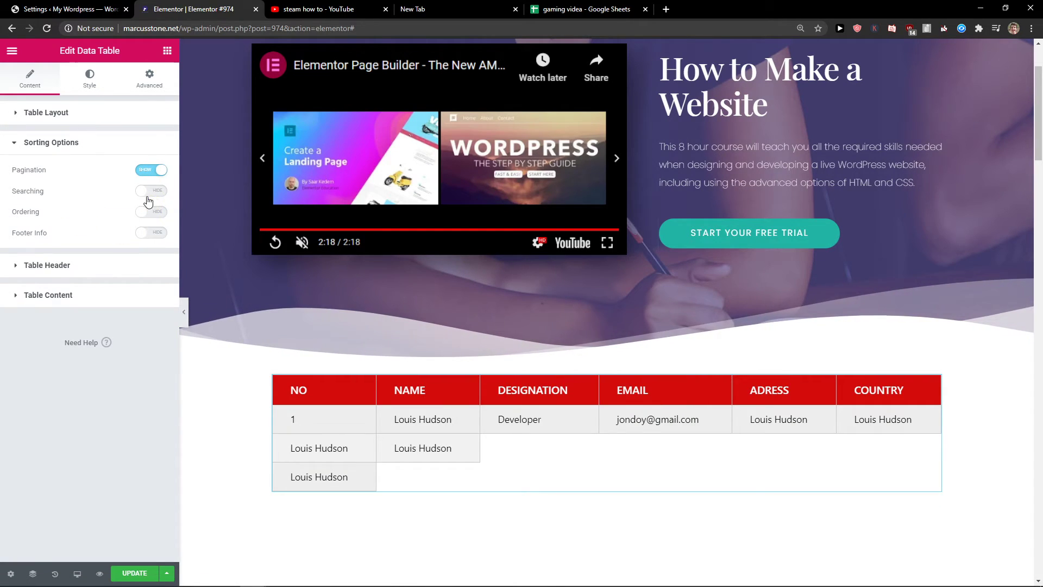
pyautogui.scroll(-1, 677, 473)
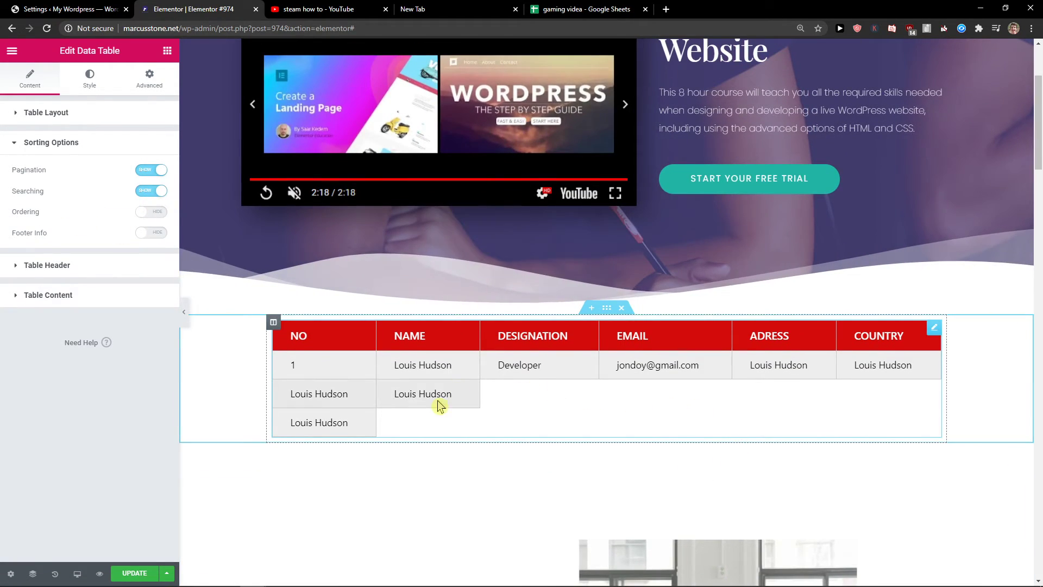
pyautogui.click(151, 212)
pyautogui.click(151, 232)
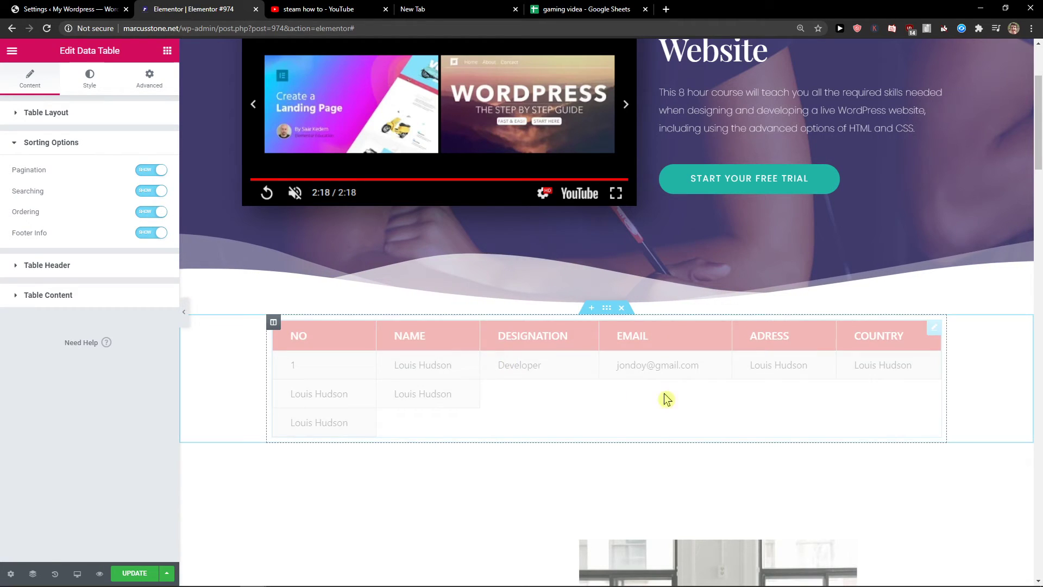
pyautogui.click(151, 170)
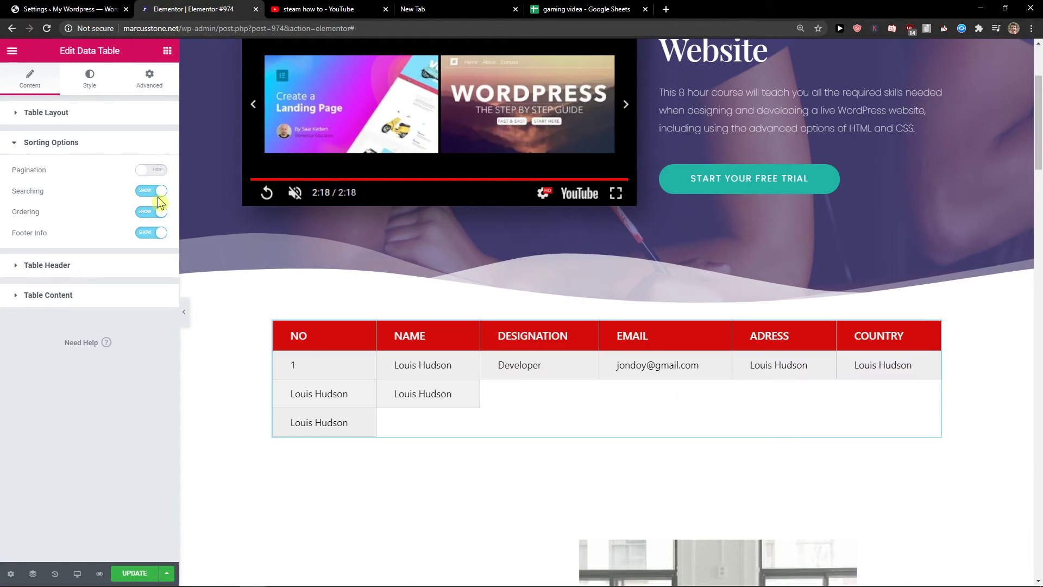
pyautogui.click(158, 193)
pyautogui.click(151, 212)
pyautogui.click(151, 233)
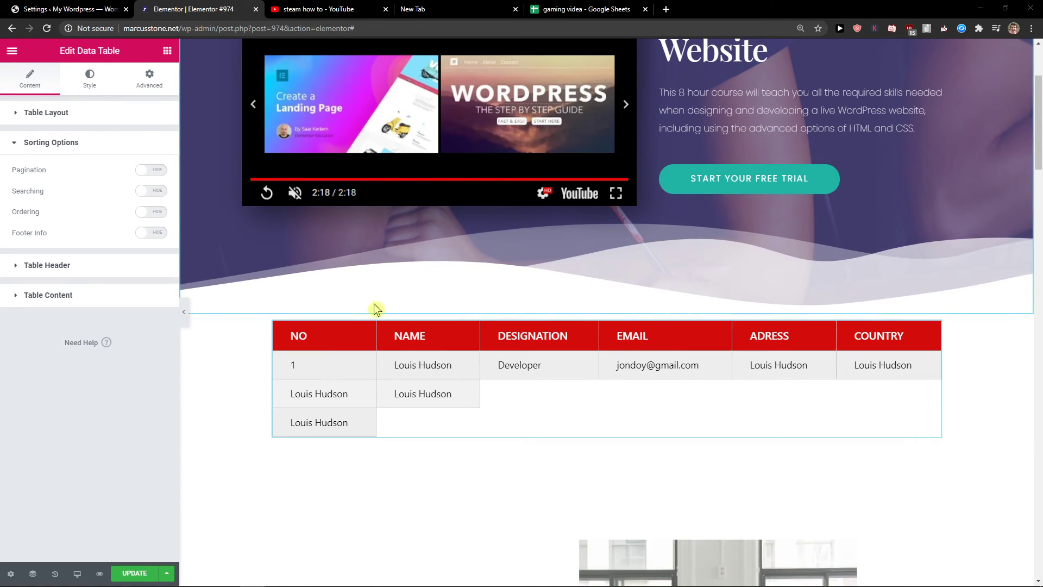
pyautogui.click(150, 190)
pyautogui.click(151, 191)
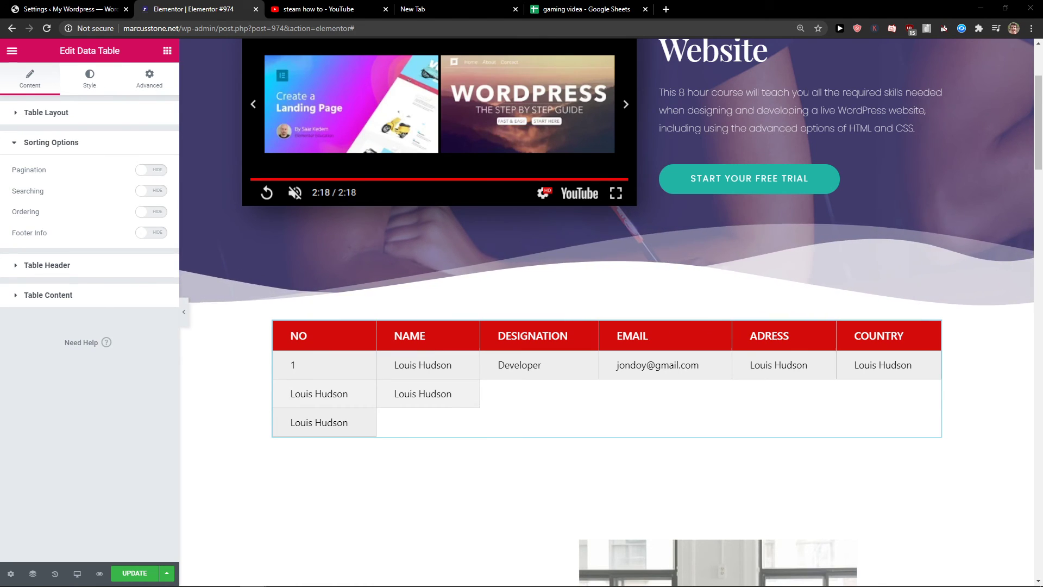
pyautogui.moveTo(341, 358)
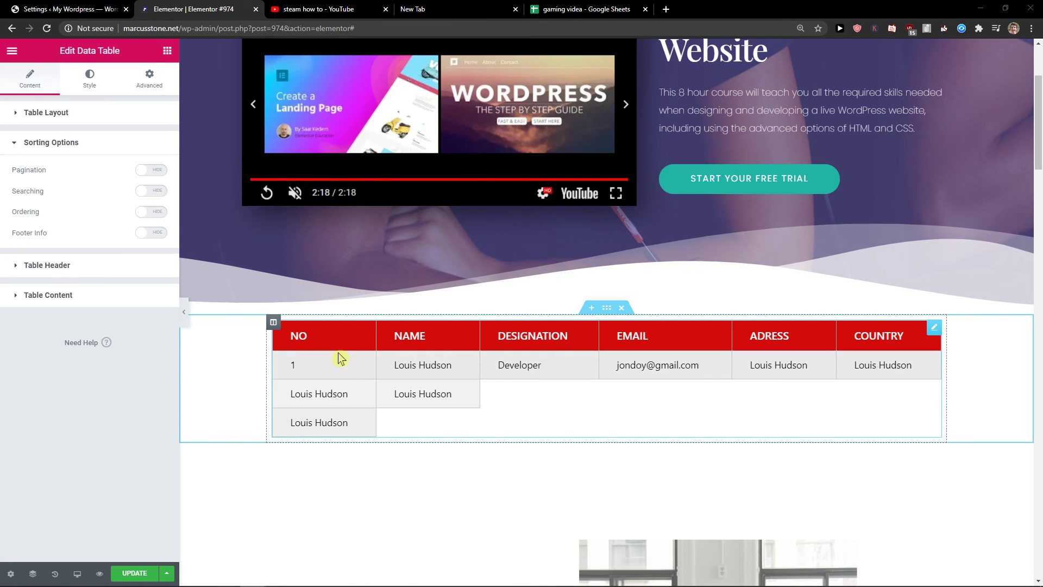
pyautogui.click(60, 117)
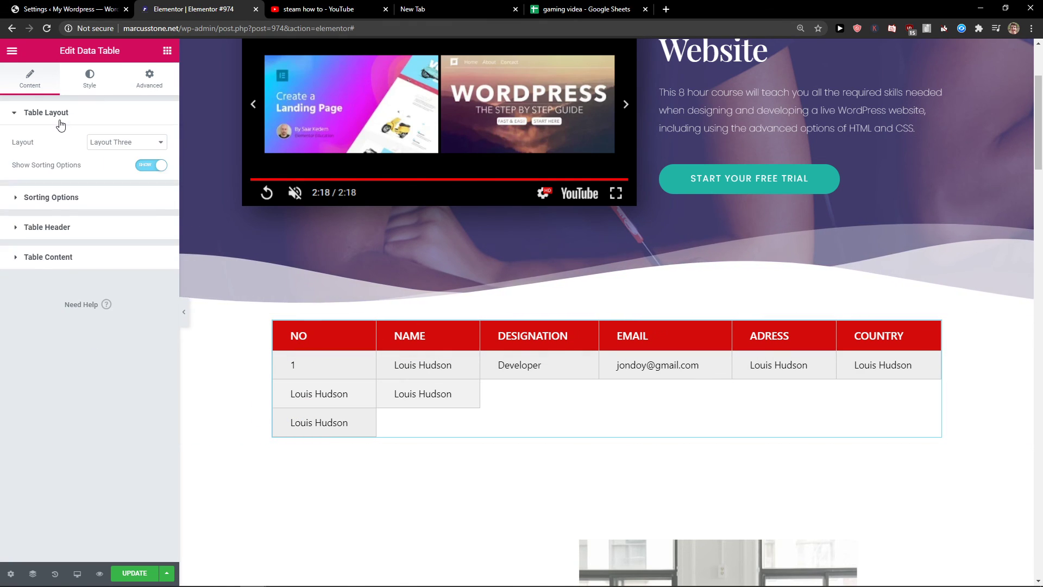
pyautogui.click(155, 150)
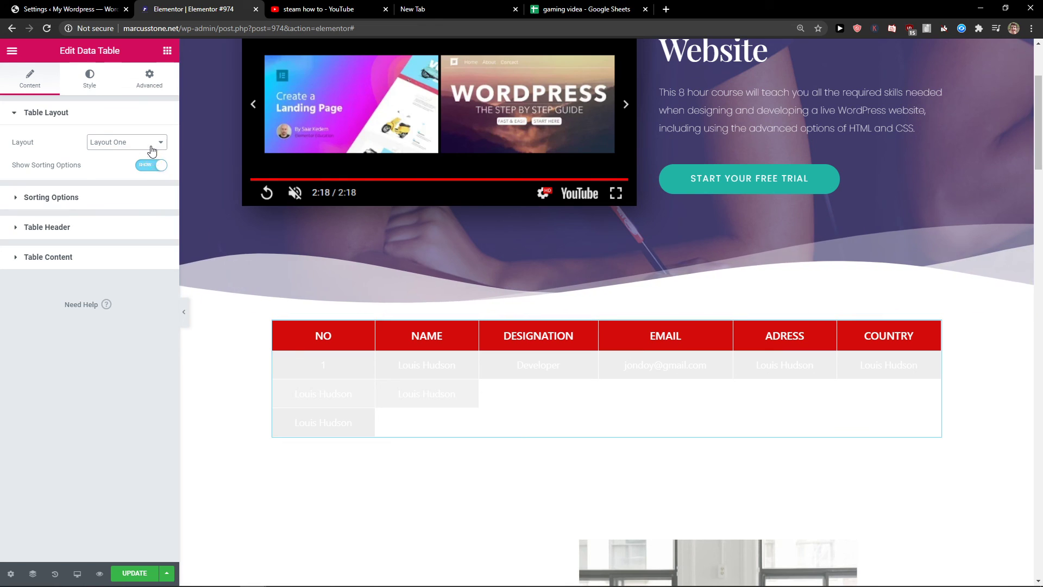
pyautogui.click(150, 150)
pyautogui.click(144, 168)
pyautogui.click(137, 199)
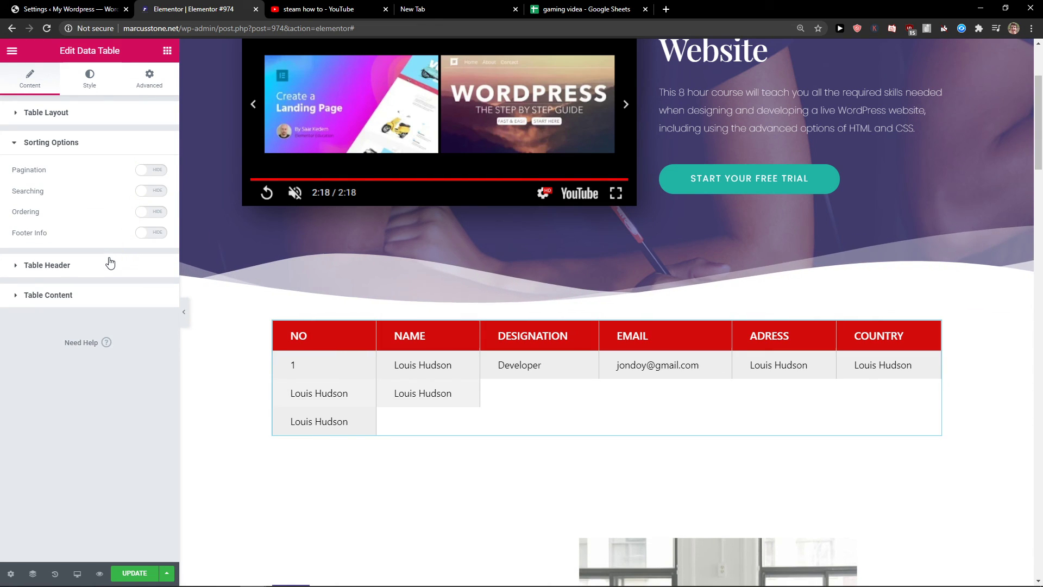